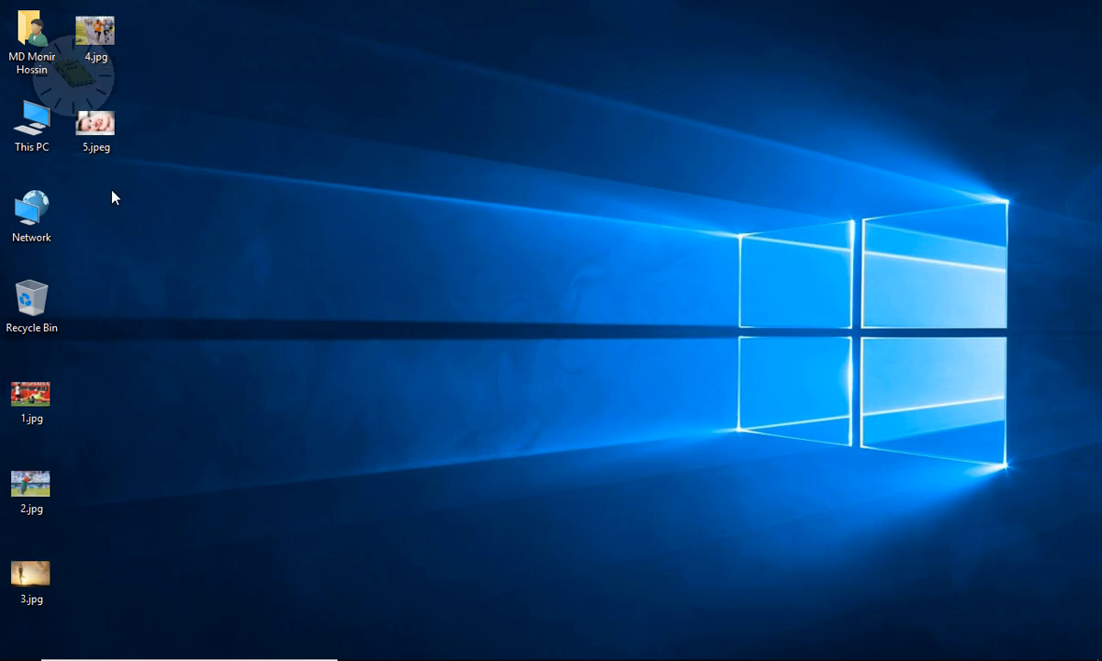
Step: Open the desktop image 1.jpg in Adobe Photoshop CC 2017
right_click(27, 395)
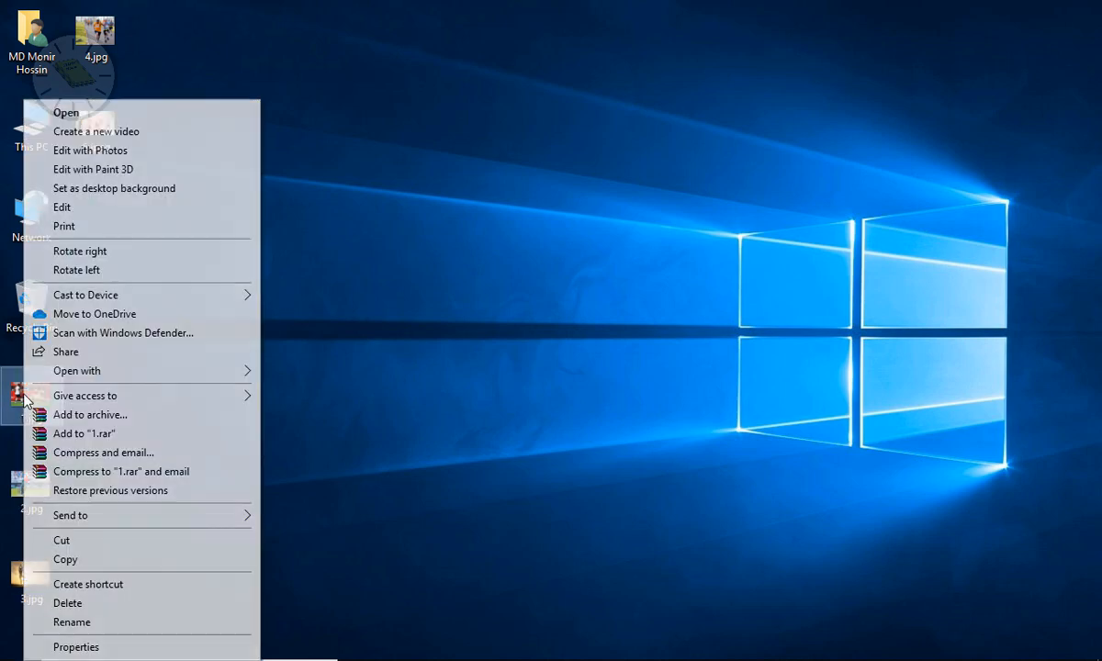
mouse_move(95, 367)
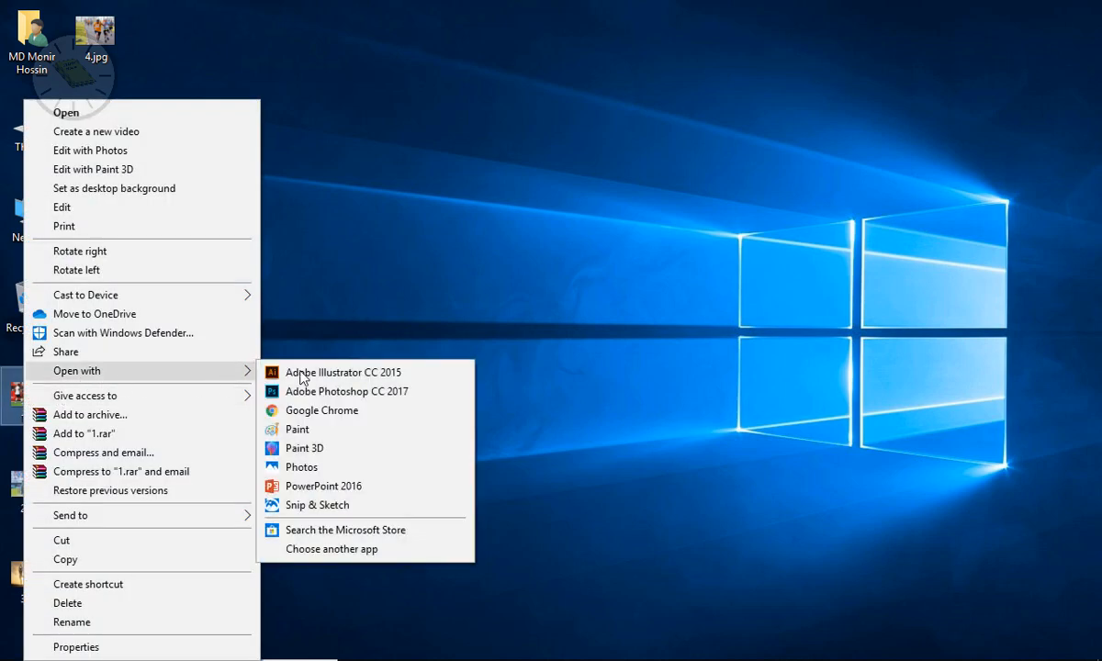
left_click(349, 393)
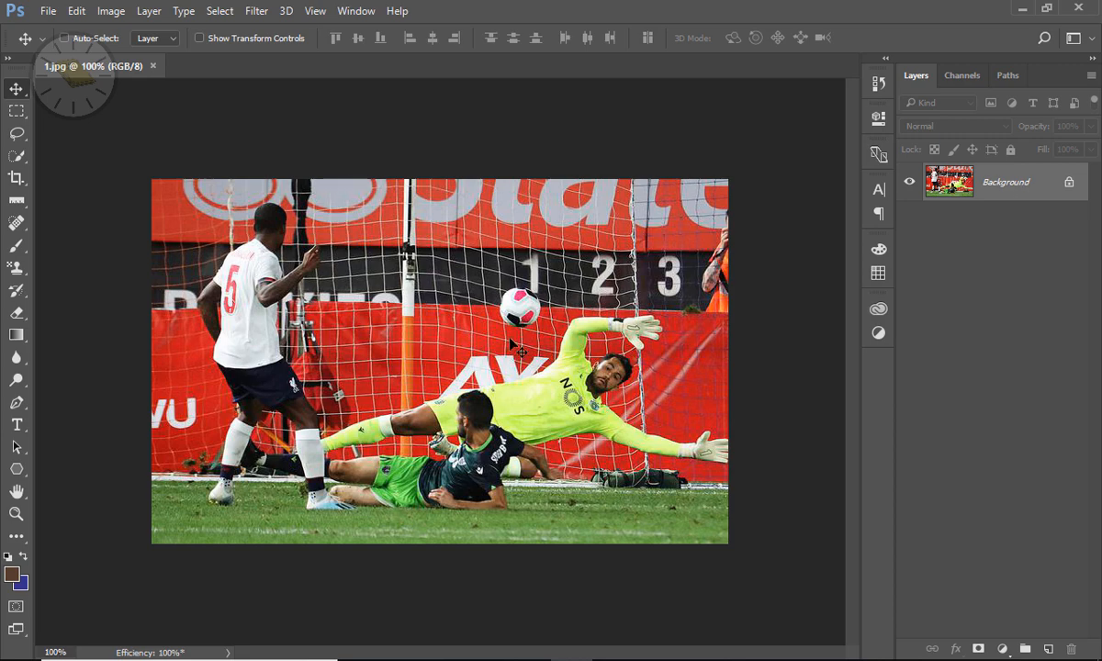
Step: Paint over the football photo with the Brush tool, using a size 700 brush on one side and size 300 around the ball
left_click(17, 245)
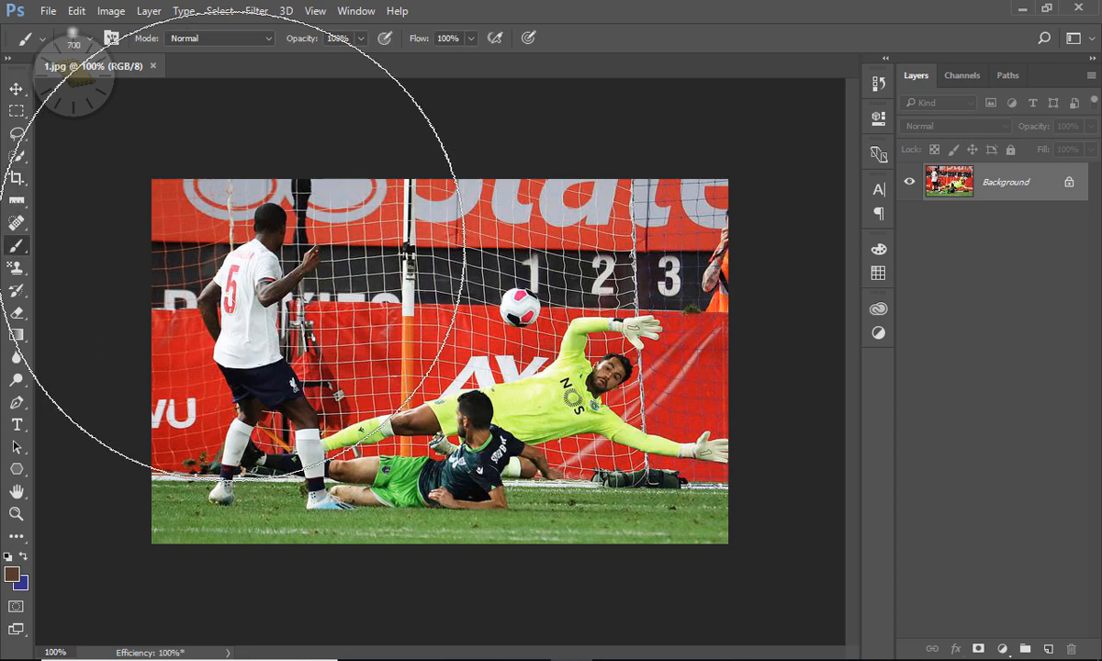
left_click(354, 336)
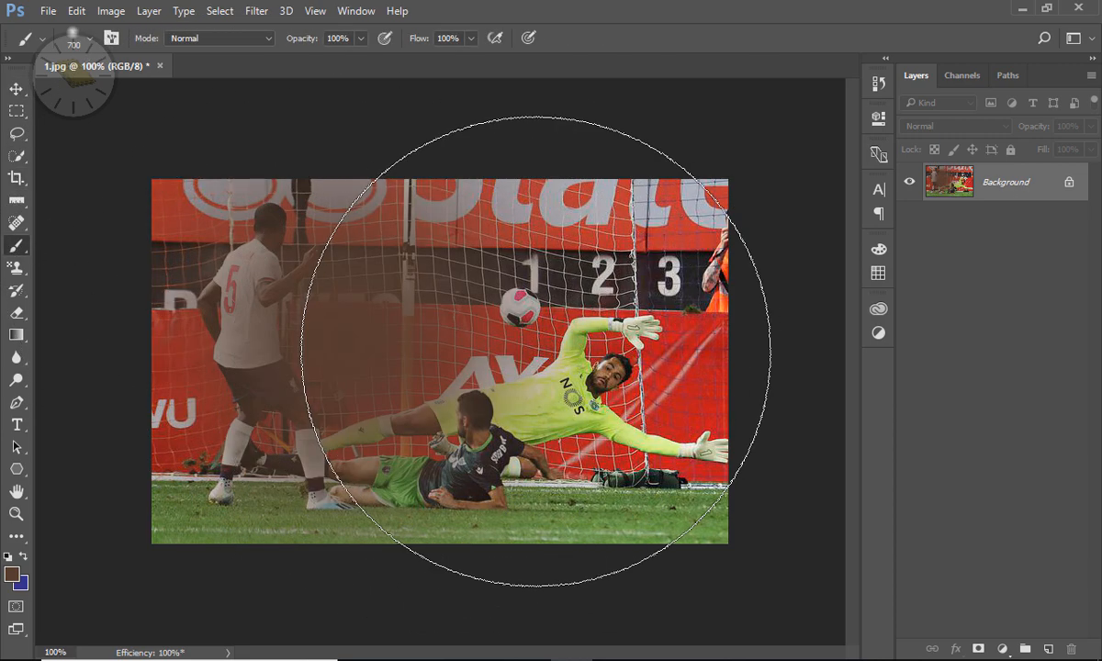
key("bracketleft")
key("bracketleft")
key("bracketleft")
key("bracketleft")
left_click(538, 322)
left_click(576, 286)
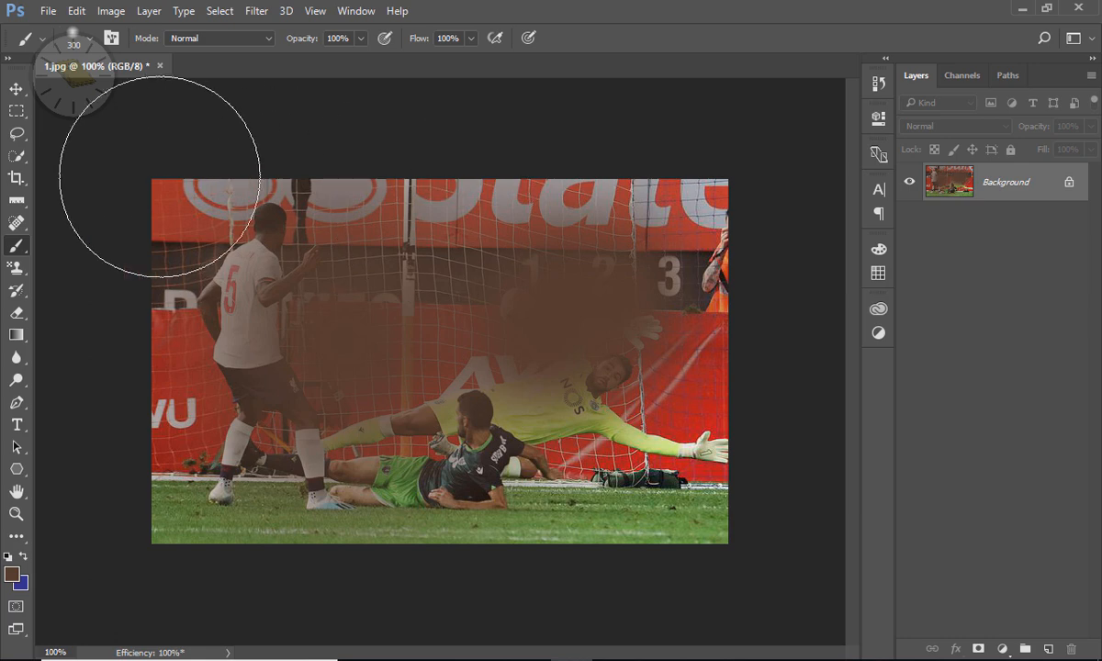
Step: Undo all the brush strokes on the football photo
key("ctrl+z")
key("ctrl+z")
key("ctrl+z")
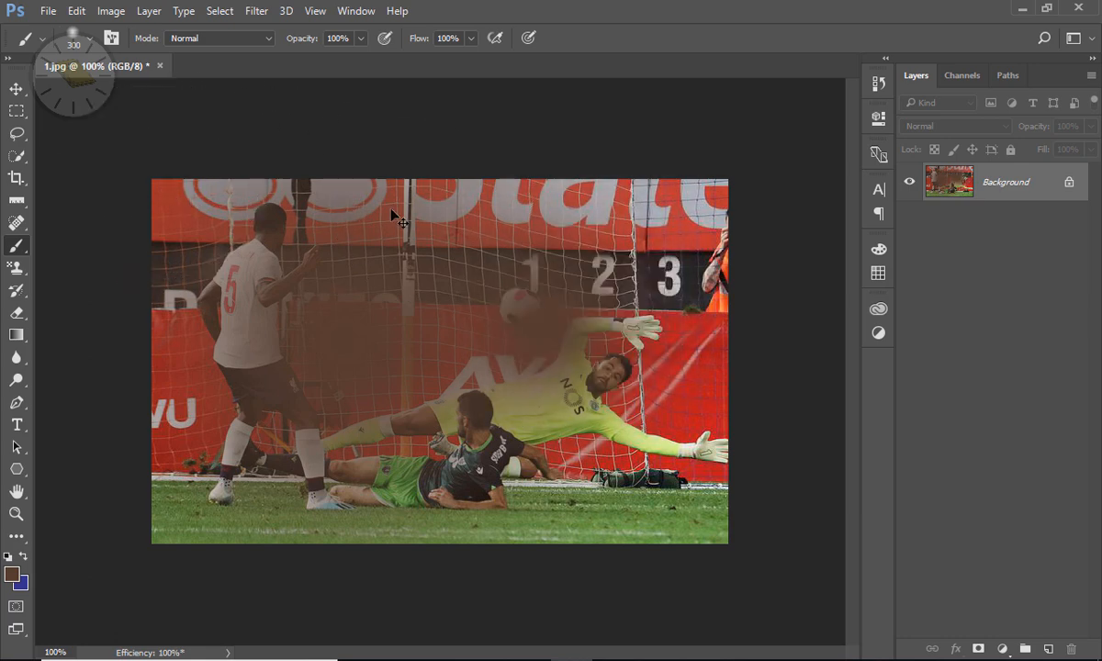
key("ctrl+z")
key("ctrl+z")
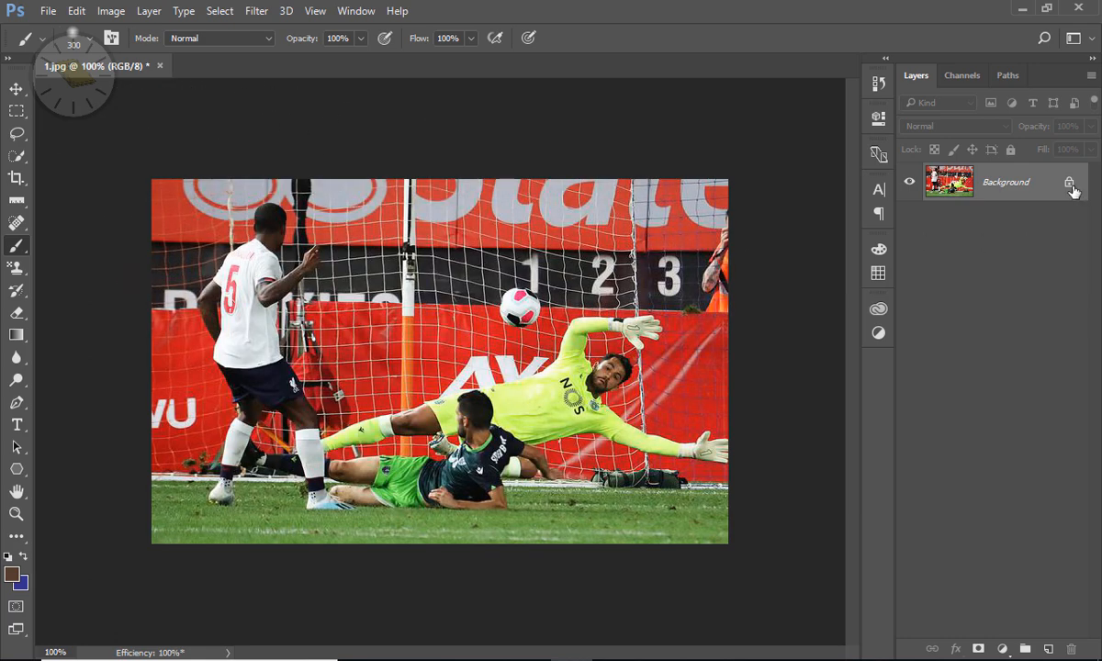
Step: Unlock the Background layer of 1.jpg and try moving it with the Move tool
left_click(1068, 184)
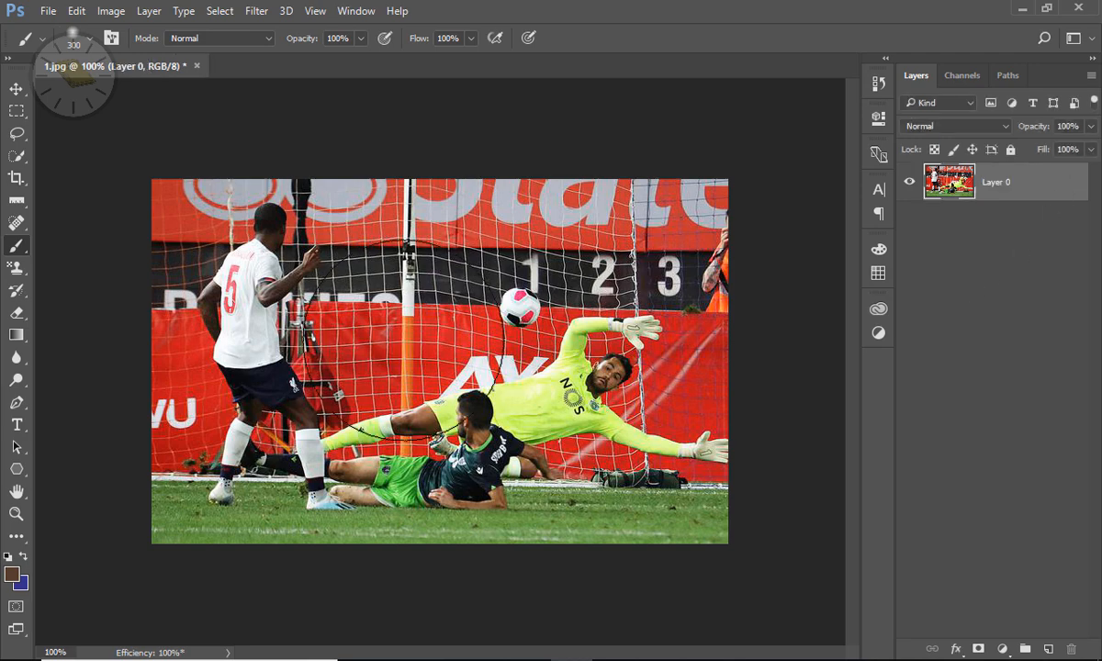
left_click(18, 83)
left_click_drag(415, 379, 407, 328)
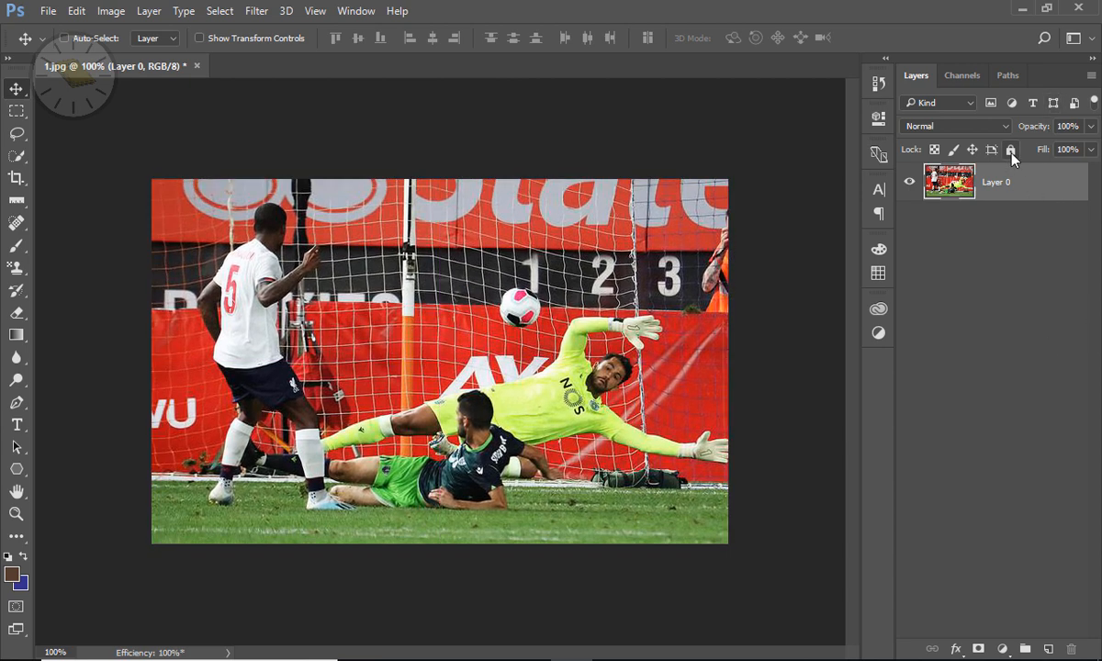
Step: Lock all attributes of Layer 0 and try to move the locked layer
left_click(1010, 149)
left_click(441, 333)
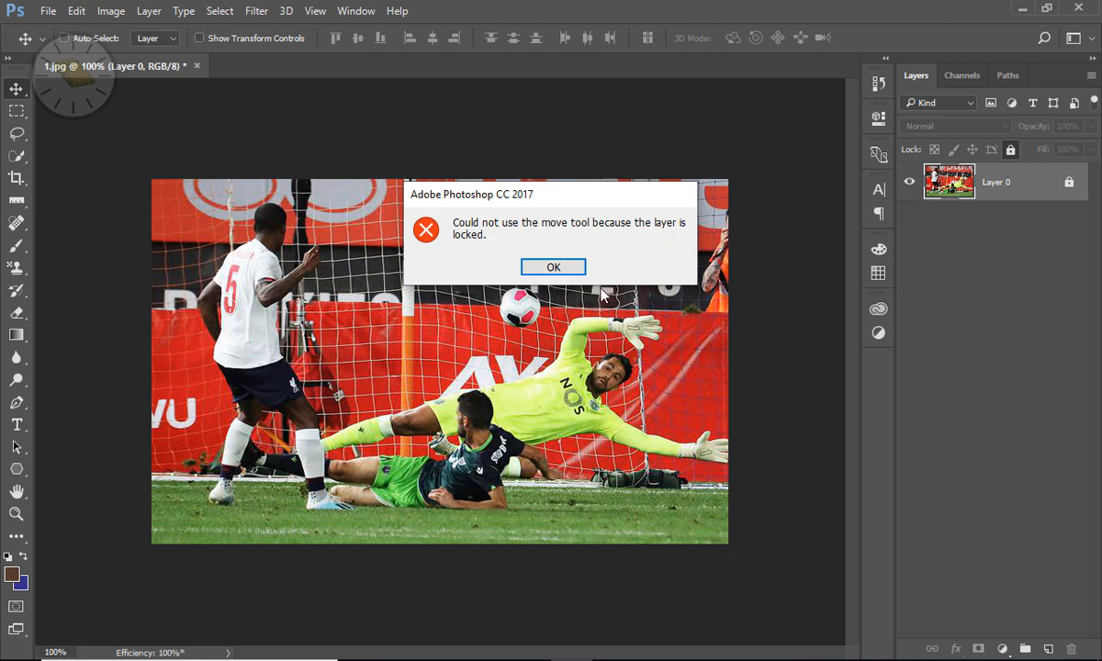
left_click(577, 268)
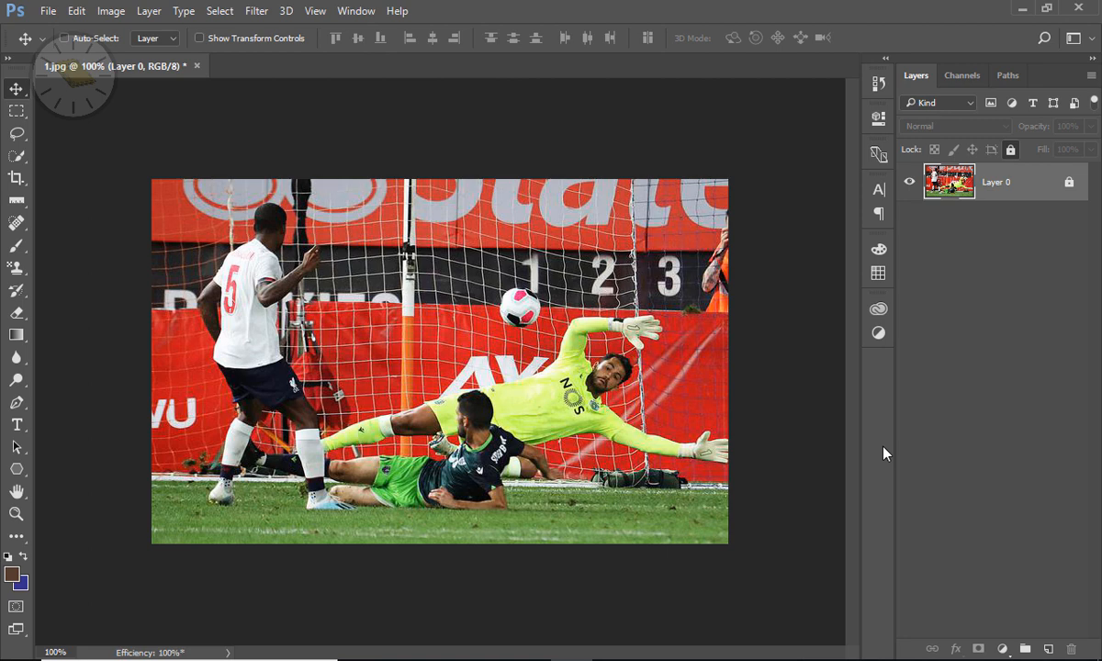
Step: Open 2.jpg from the Desktop folder as another document
left_click(49, 13)
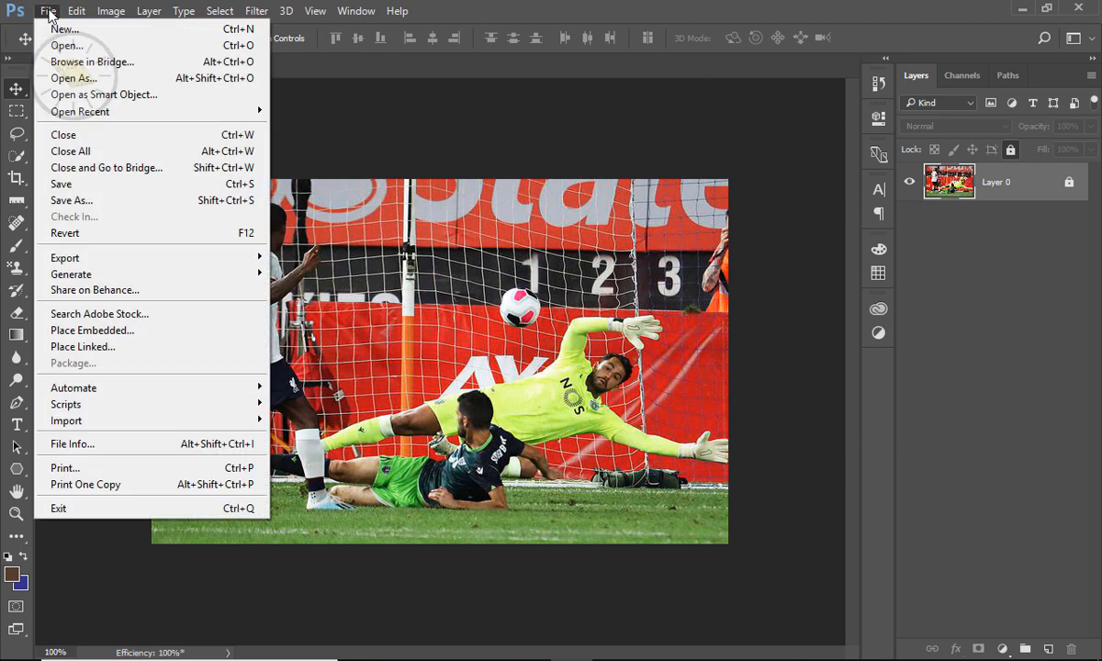
left_click(541, 123)
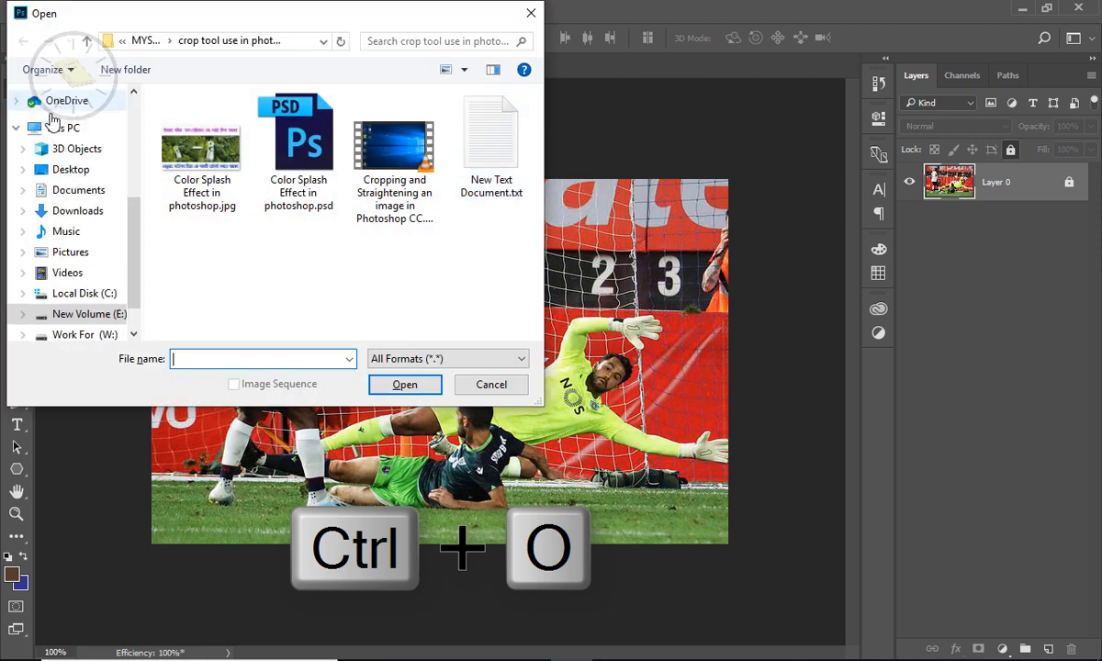
left_click(71, 170)
left_click(298, 143)
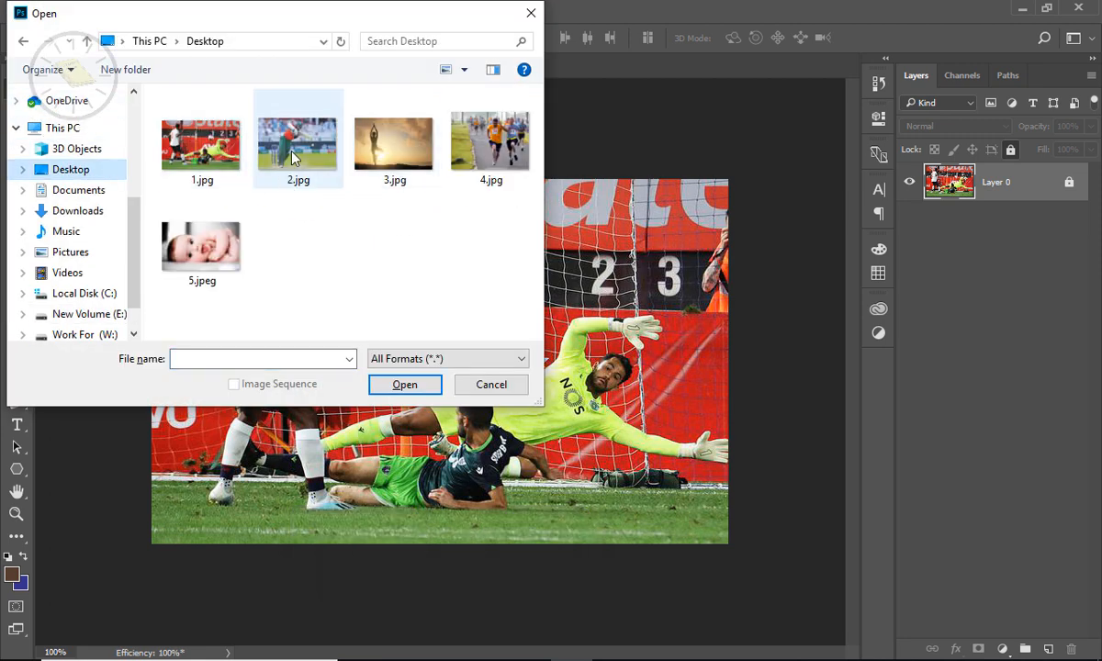
left_click(425, 390)
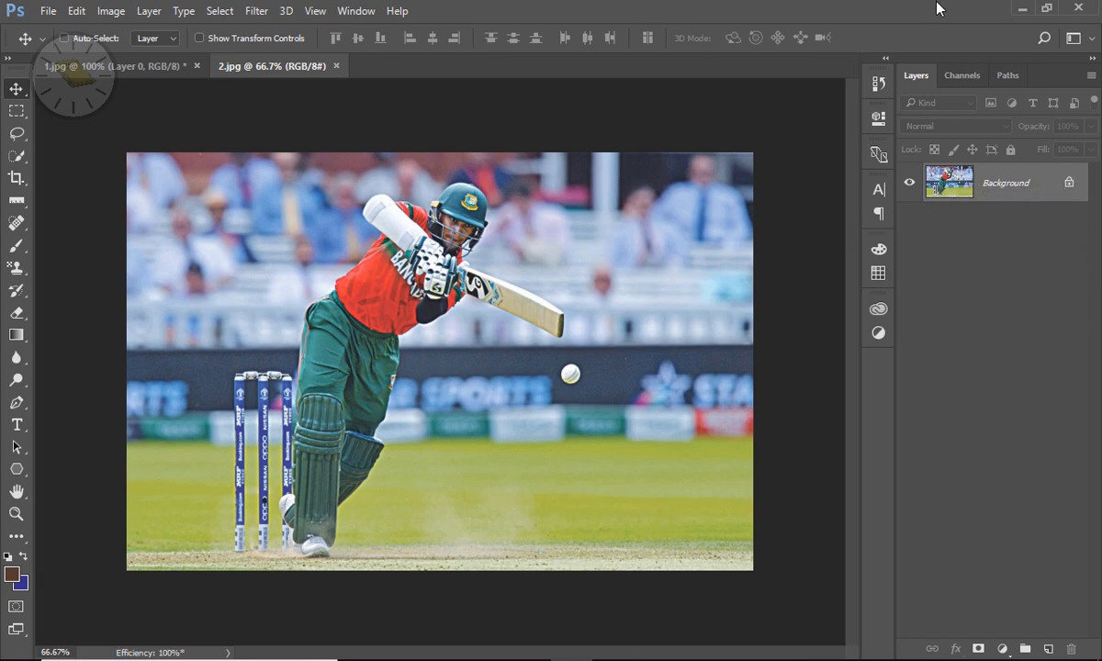
Step: Bring 3.jpg from the desktop into Photoshop as its own separate document
left_click(1021, 10)
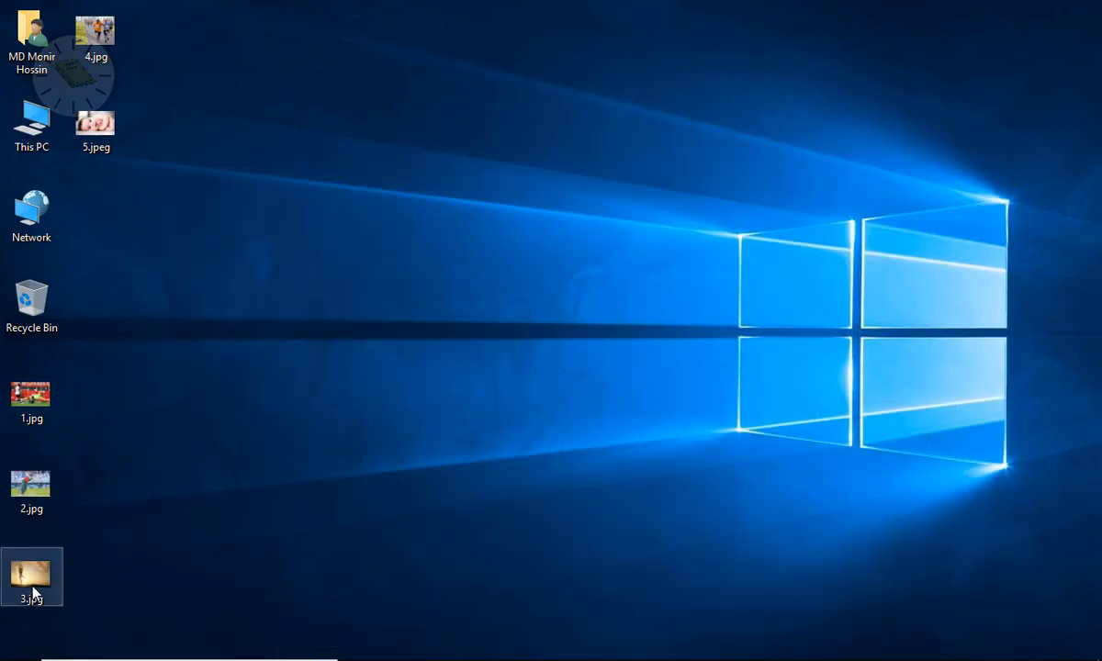
left_click_drag(34, 593, 440, 94)
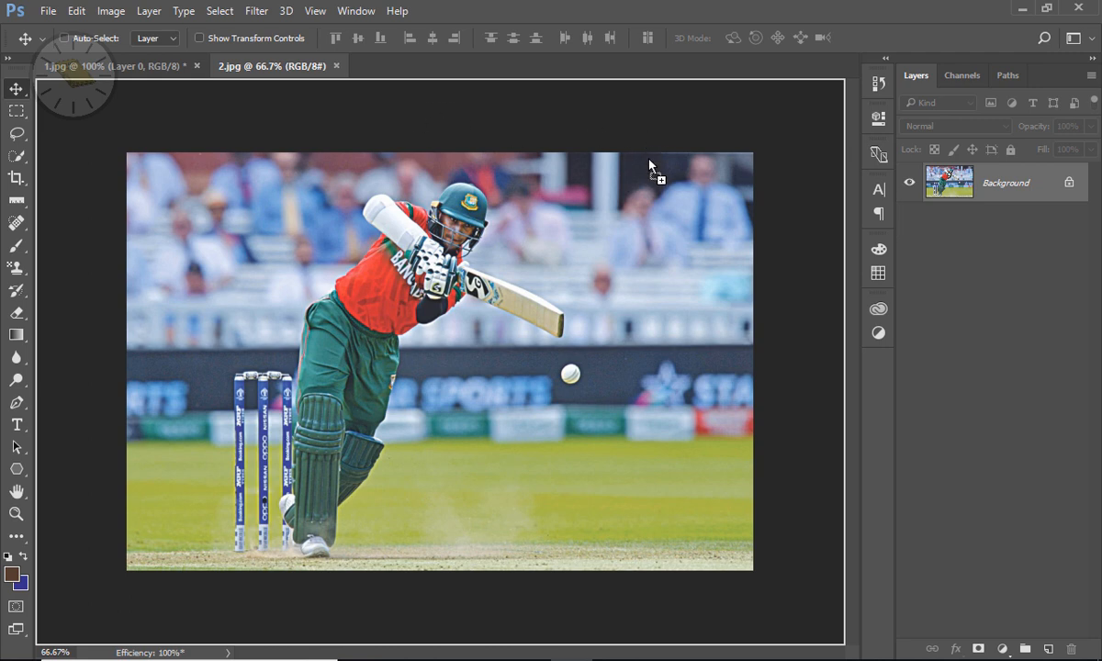
left_click_drag(649, 161, 404, 77)
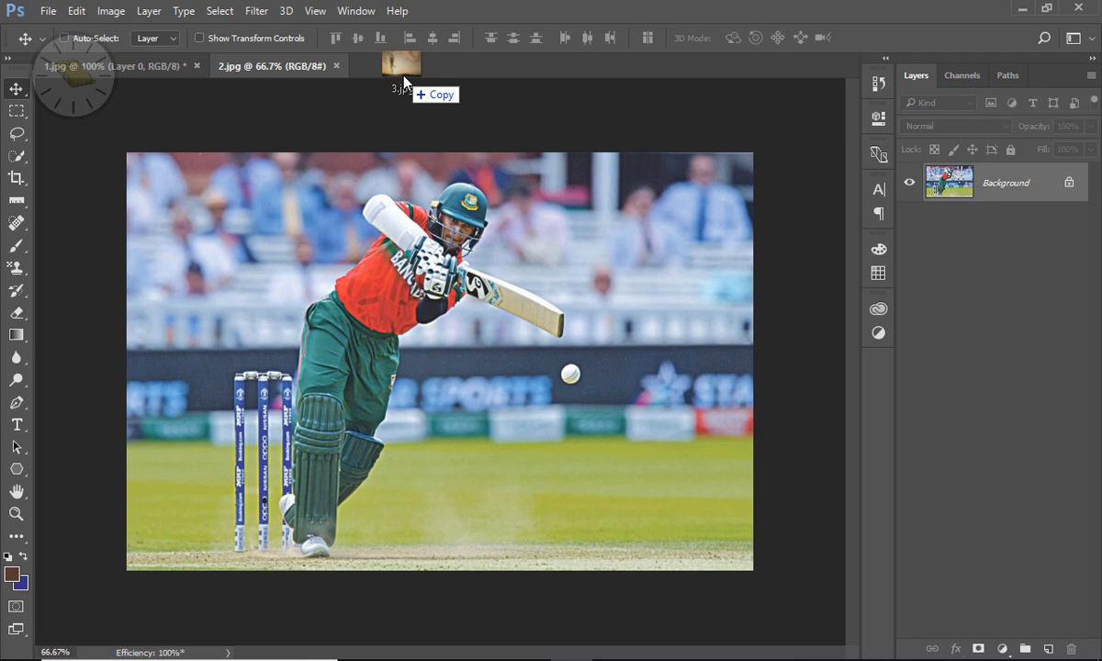
left_click_drag(404, 77, 493, 209)
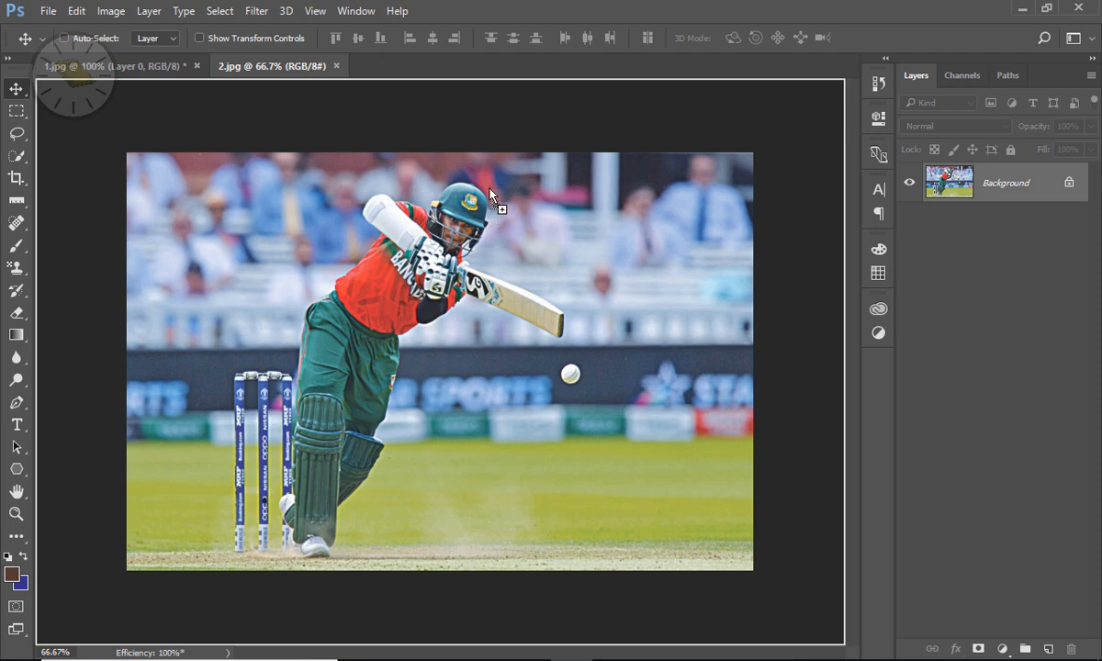
left_click_drag(470, 89, 440, 71)
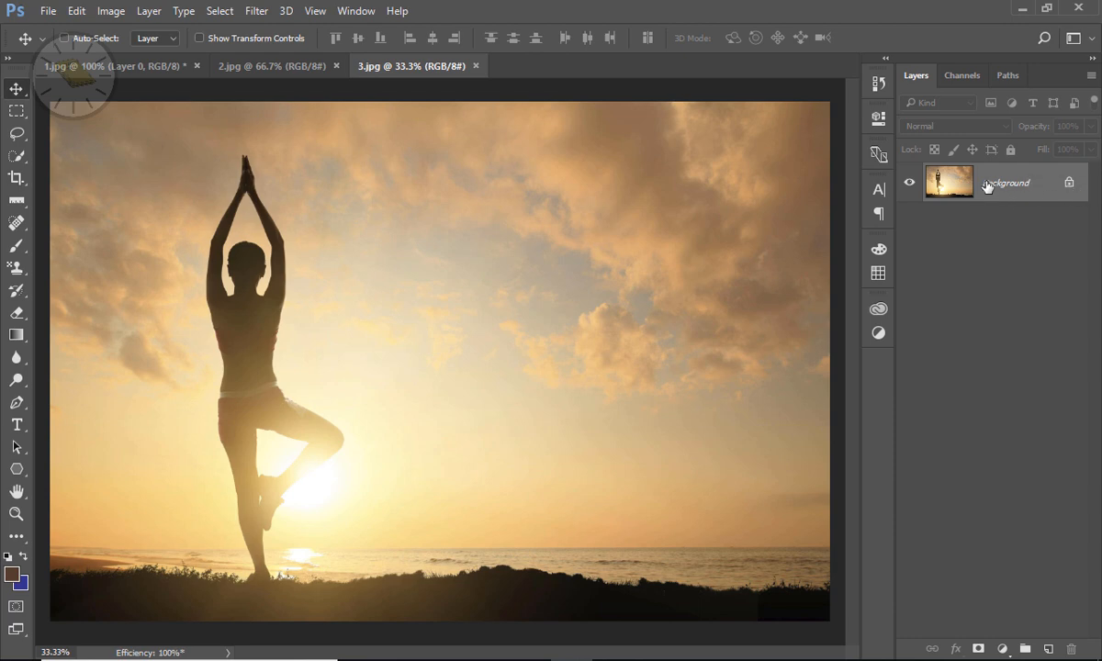
Step: Place 4.jpg from the desktop into the 3.jpg document as a new layer
left_click(1022, 9)
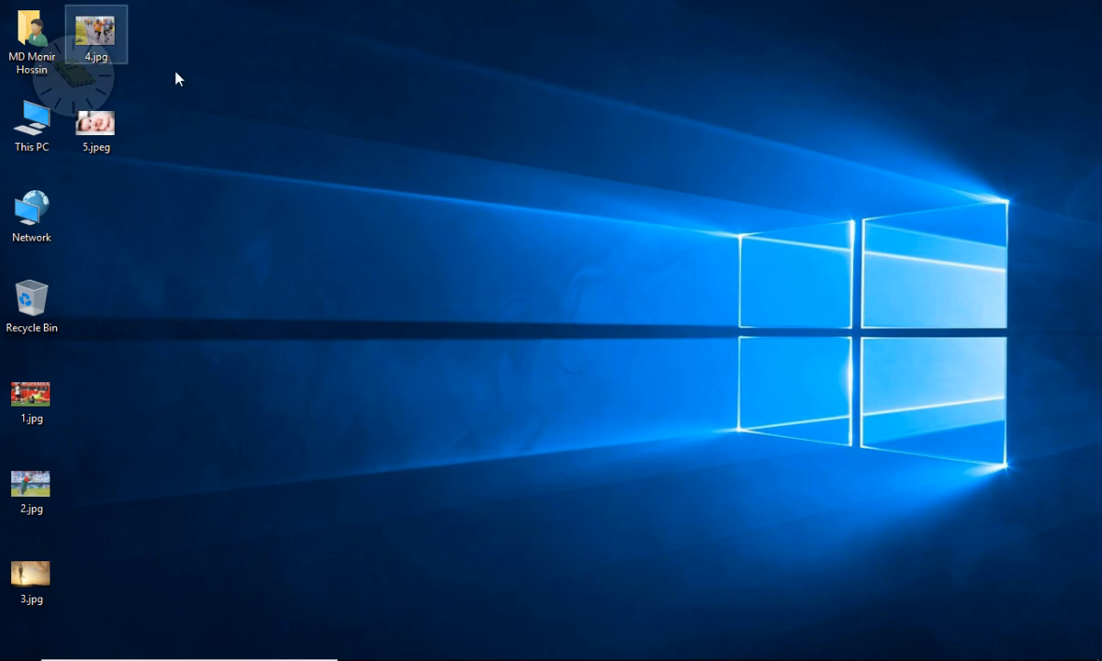
left_click_drag(95, 37, 324, 275)
left_click_drag(289, 87, 495, 264)
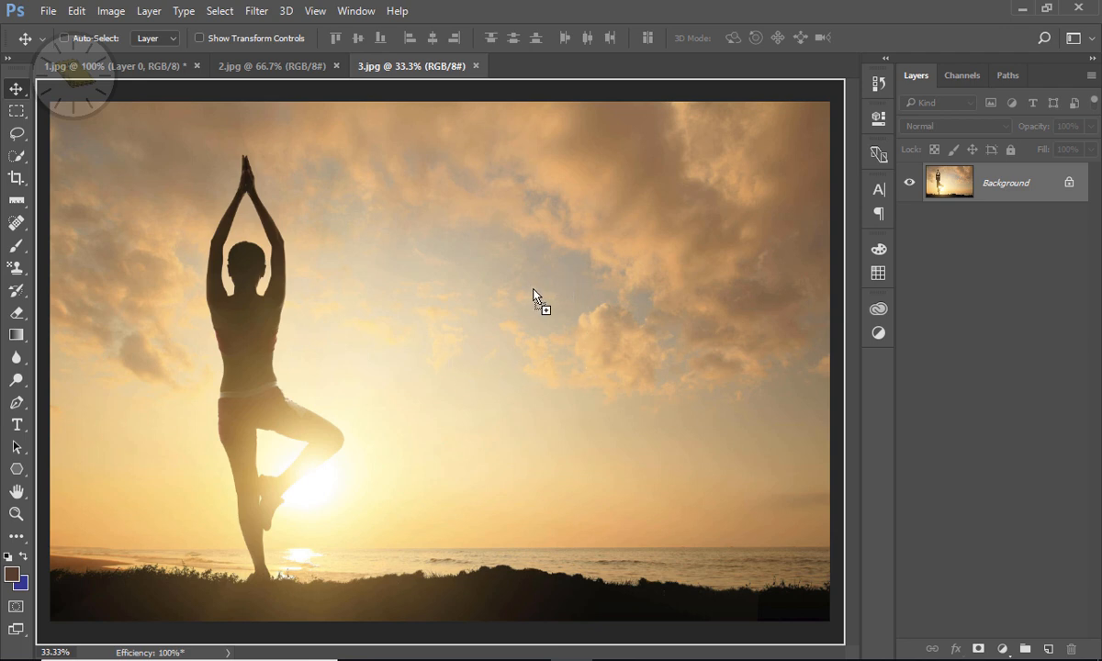
left_click_drag(430, 287, 429, 286)
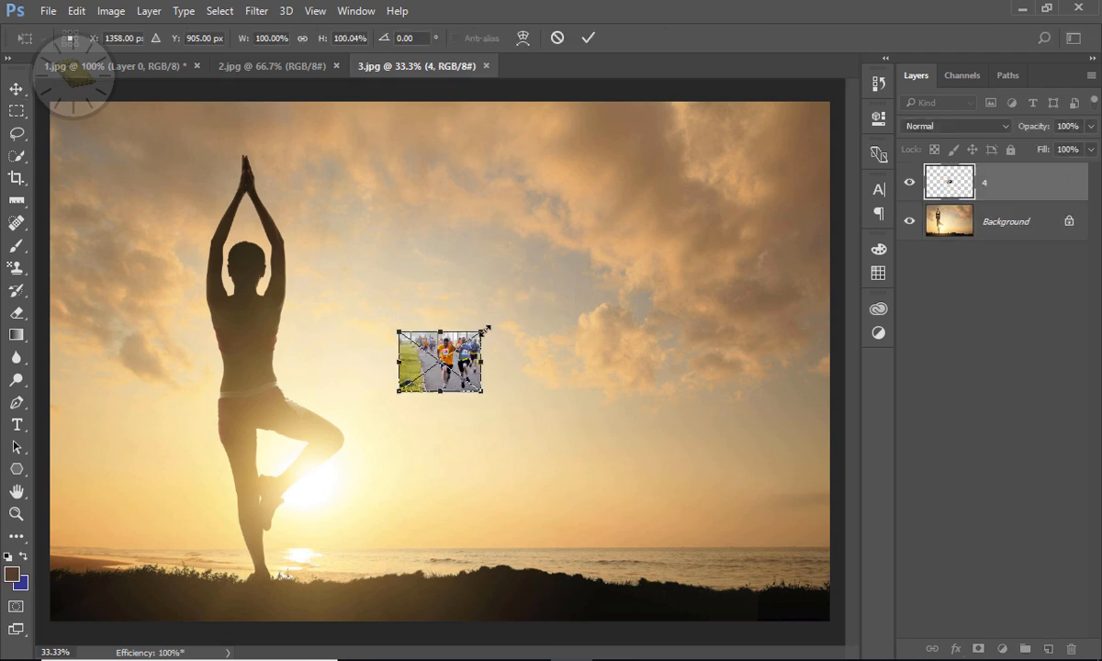
left_click(16, 178)
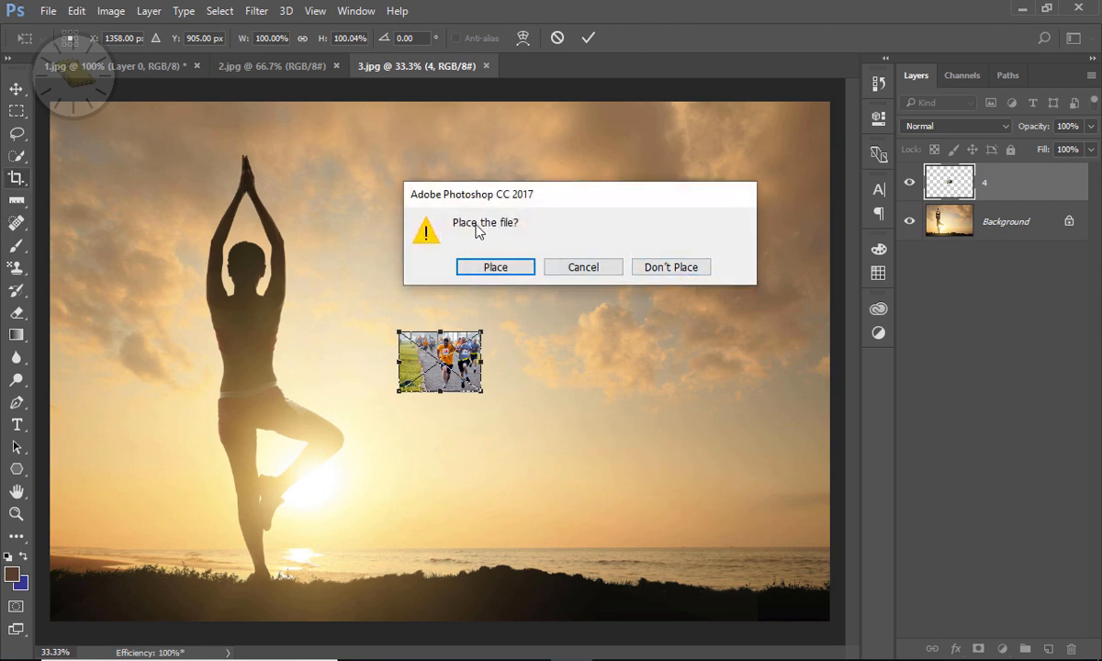
left_click(581, 269)
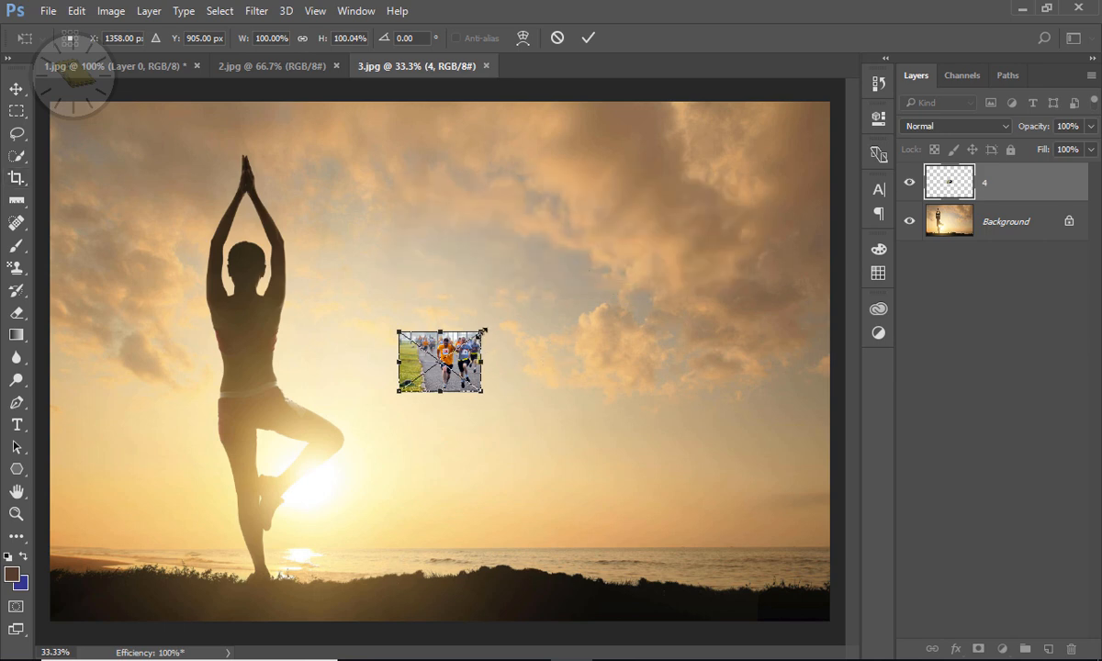
Step: Scale the placed runners photo to about 476% and position it over the sky beside the yoga silhouette
left_click_drag(482, 331, 817, 136)
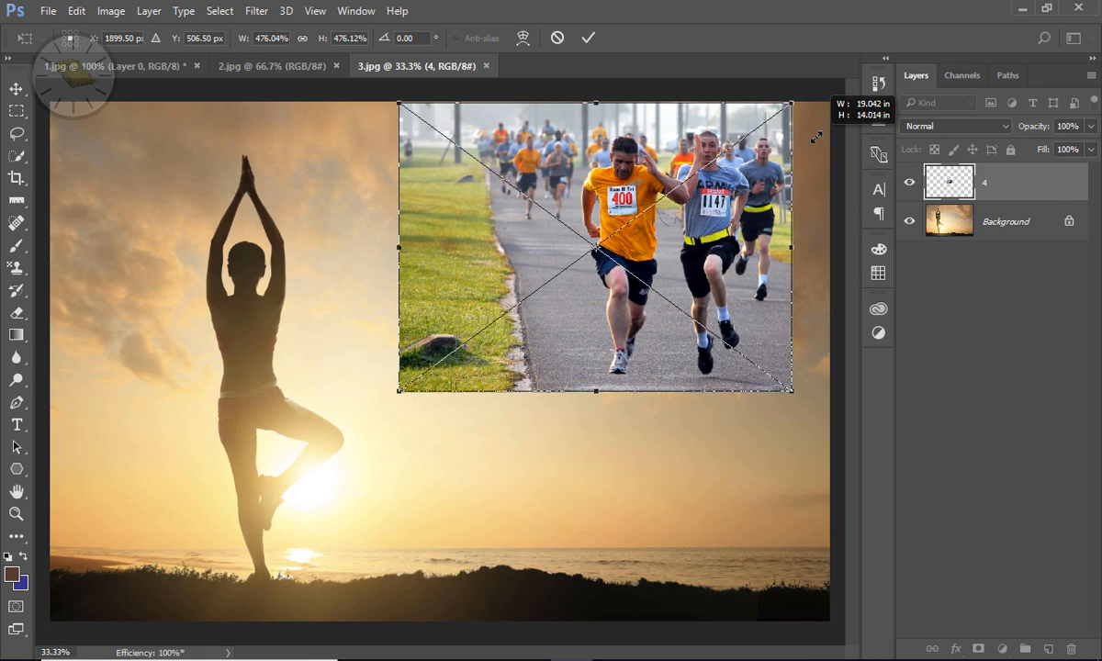
left_click_drag(656, 231, 684, 287)
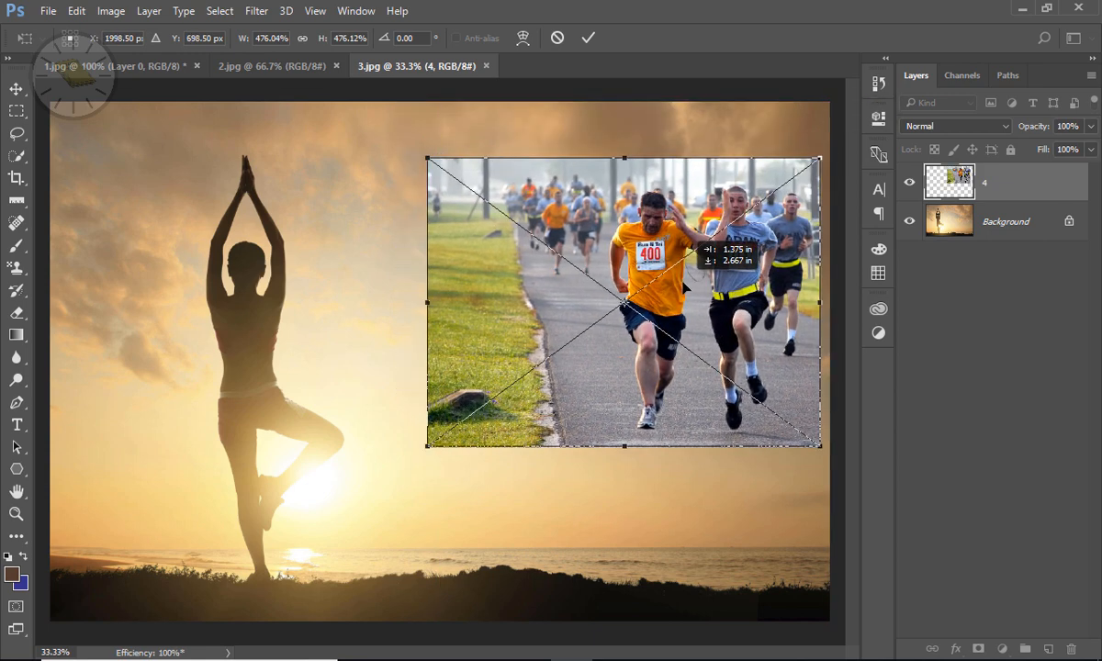
left_click(588, 38)
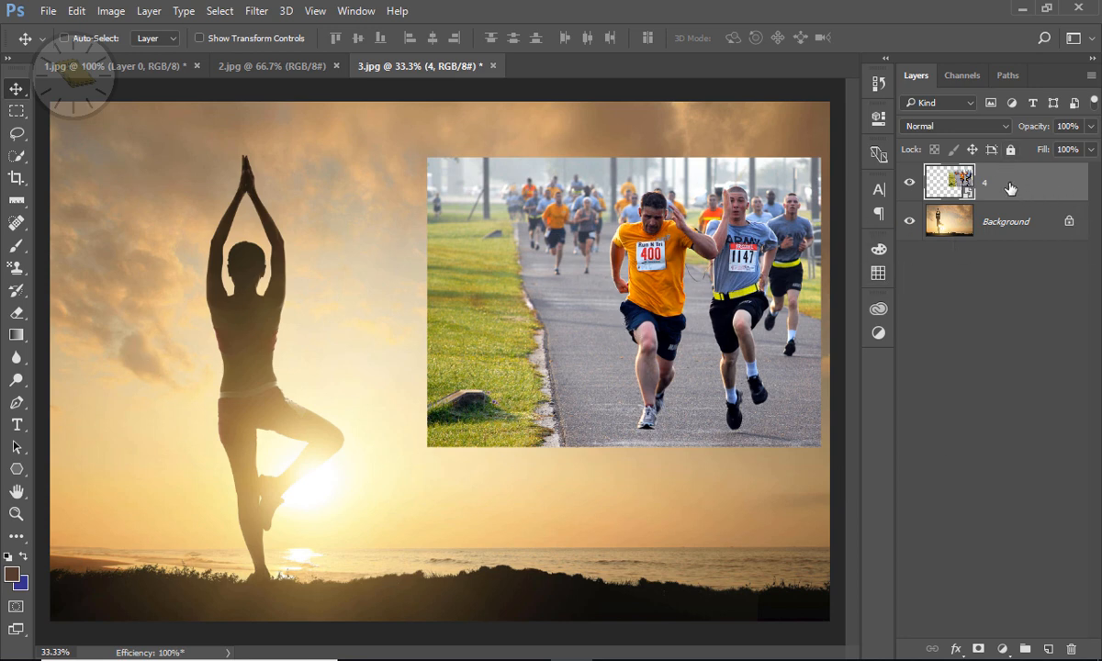
Step: Hide and reshow the Background layer while moving the runners photo to the upper middle of the canvas
left_click(909, 223)
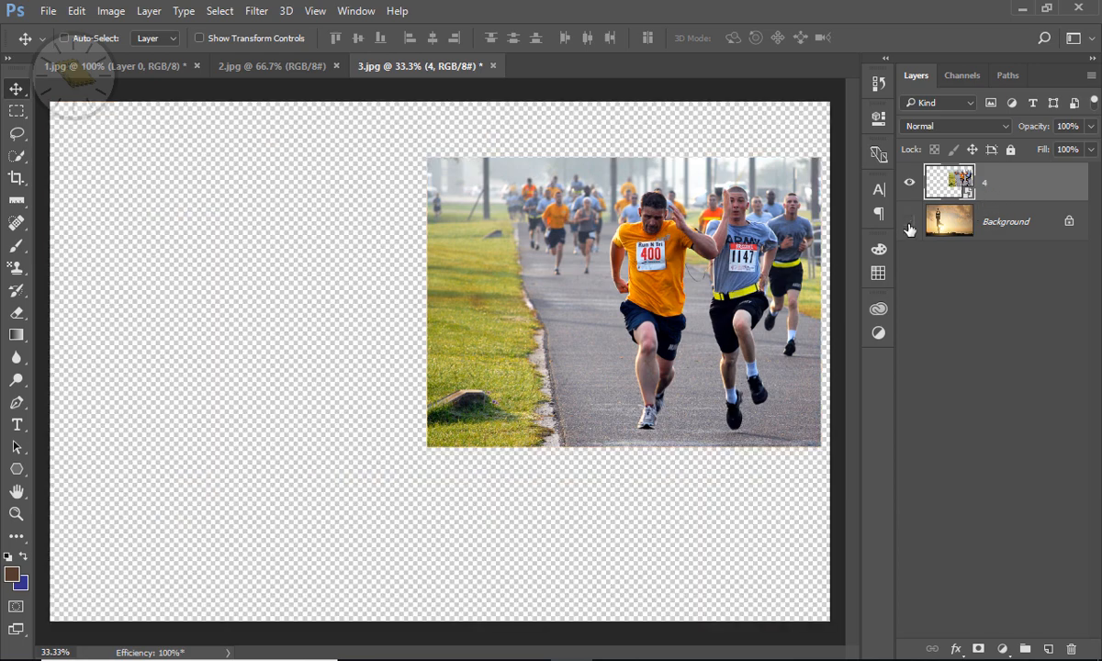
left_click_drag(689, 293, 338, 266)
left_click(909, 222)
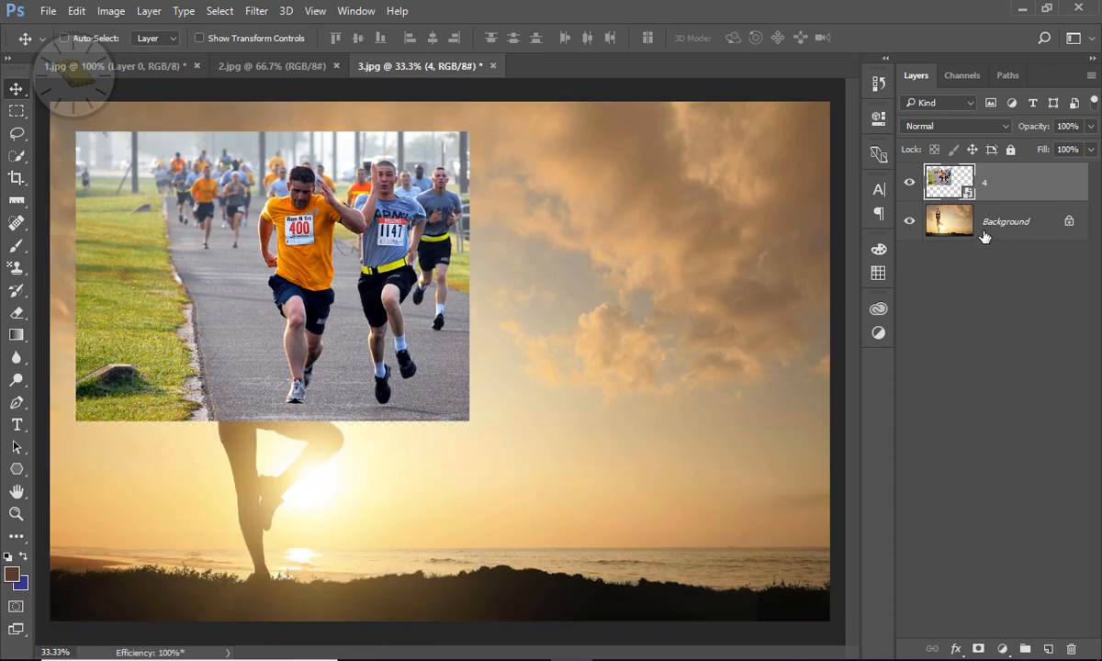
left_click_drag(684, 307, 773, 170)
Step: Try to move the locked Background layer of 3.jpg with the Move tool
left_click(1036, 224)
left_click(697, 345)
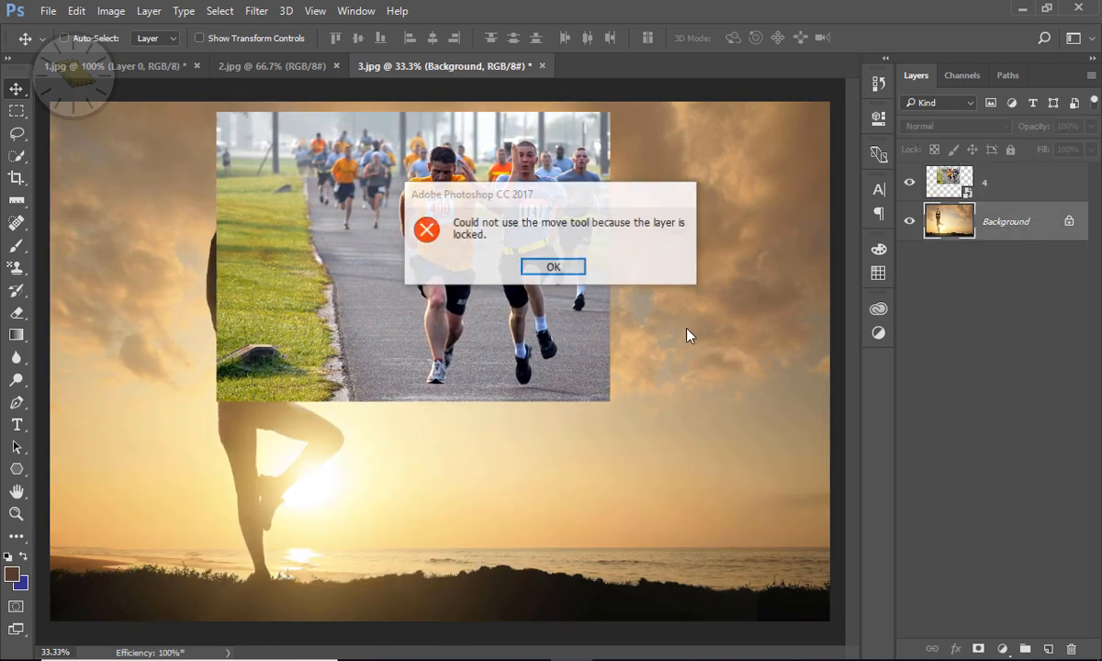
left_click(553, 268)
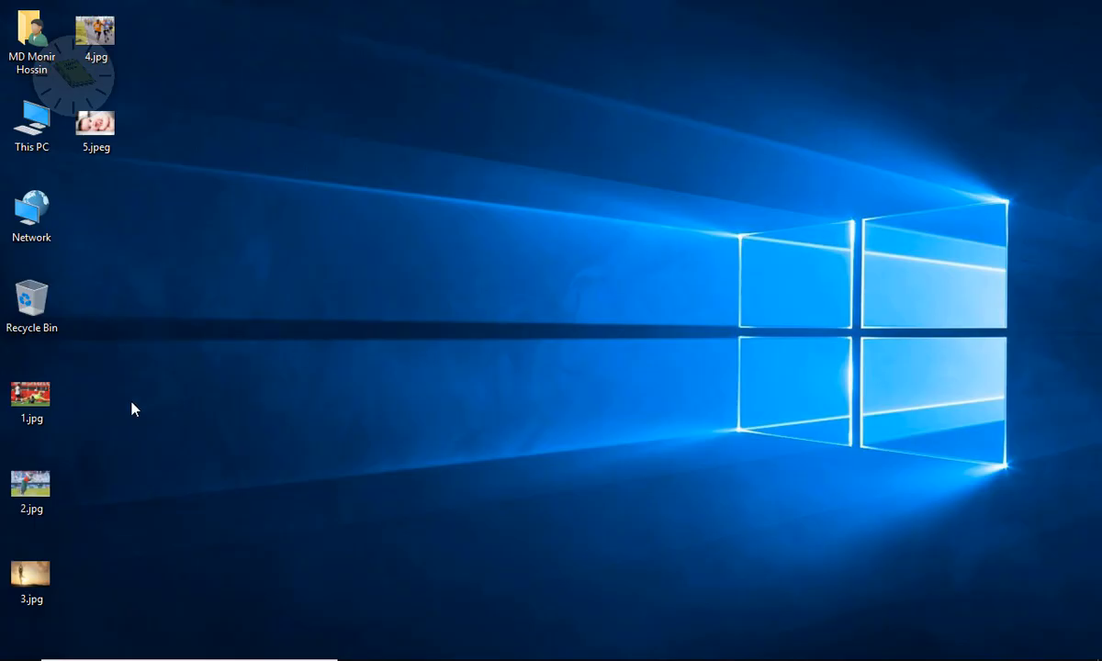
left_click_drag(84, 371, 4, 570)
double_click(37, 606)
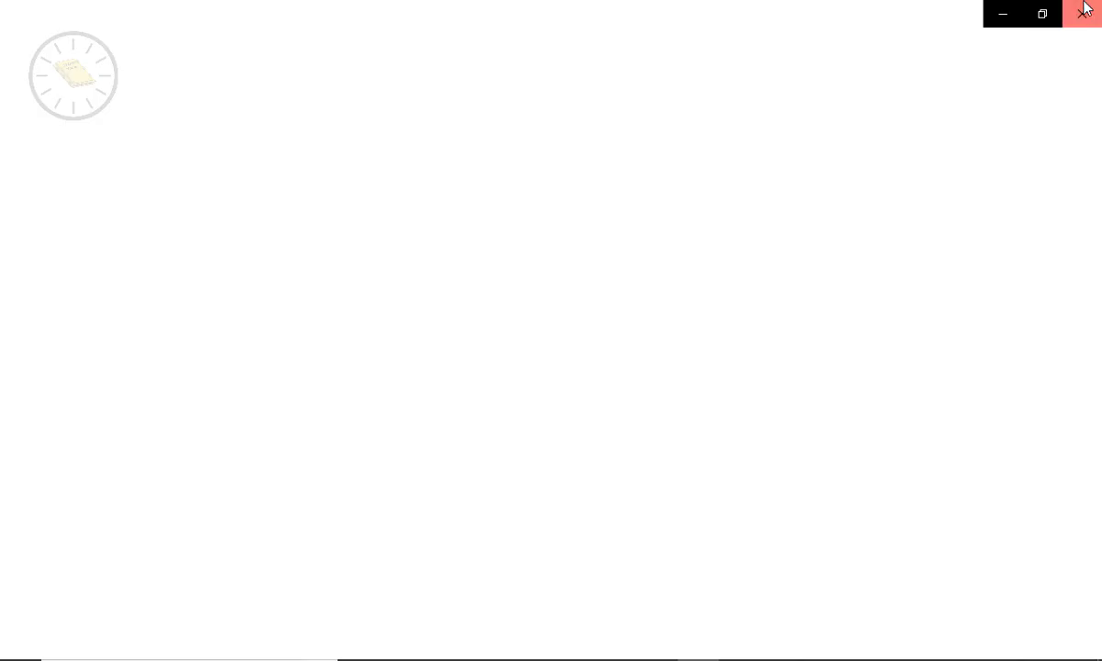
left_click(1085, 10)
Step: Open 3.jpg from the desktop as a separate document rather than as a placed layer
left_click(28, 391)
left_click_drag(123, 372, 584, 70)
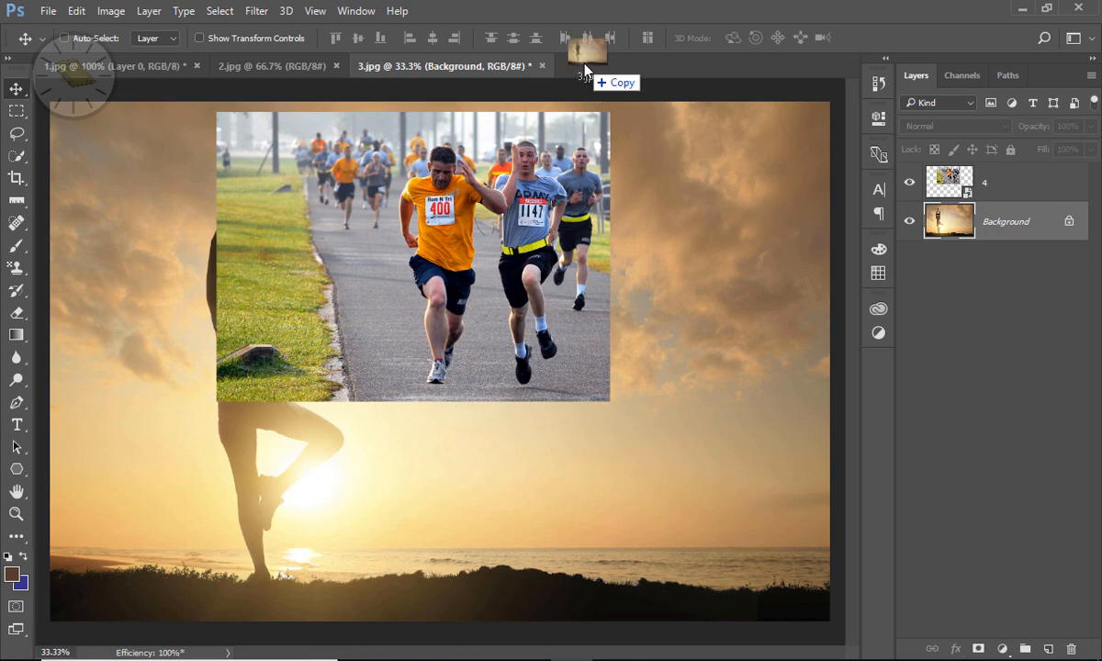
left_click_drag(584, 70, 584, 70)
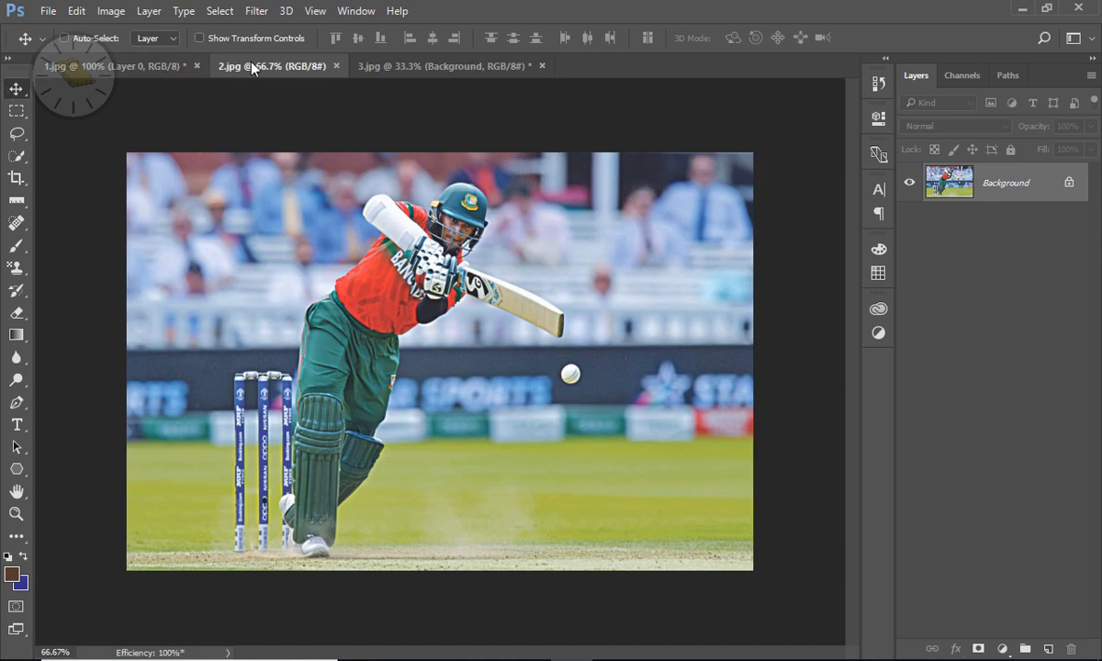
Step: Switch between the 1.jpg, 2.jpg and 3.jpg documents to view each image
left_click(408, 67)
left_click(255, 67)
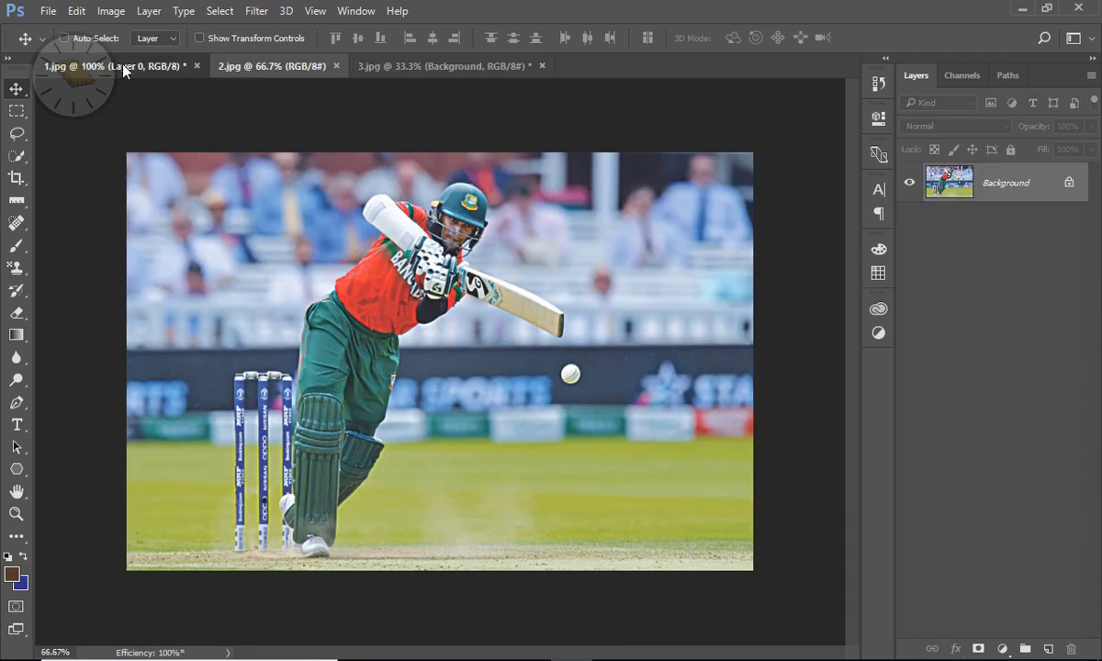
left_click(124, 66)
left_click(303, 66)
left_click(385, 67)
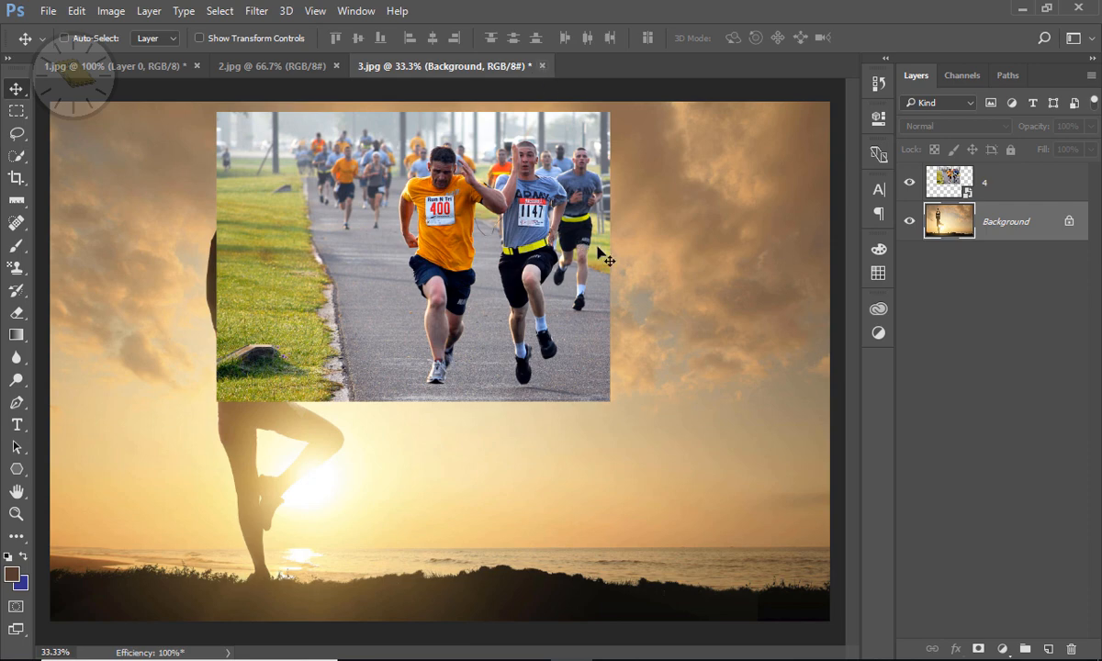
left_click(303, 66)
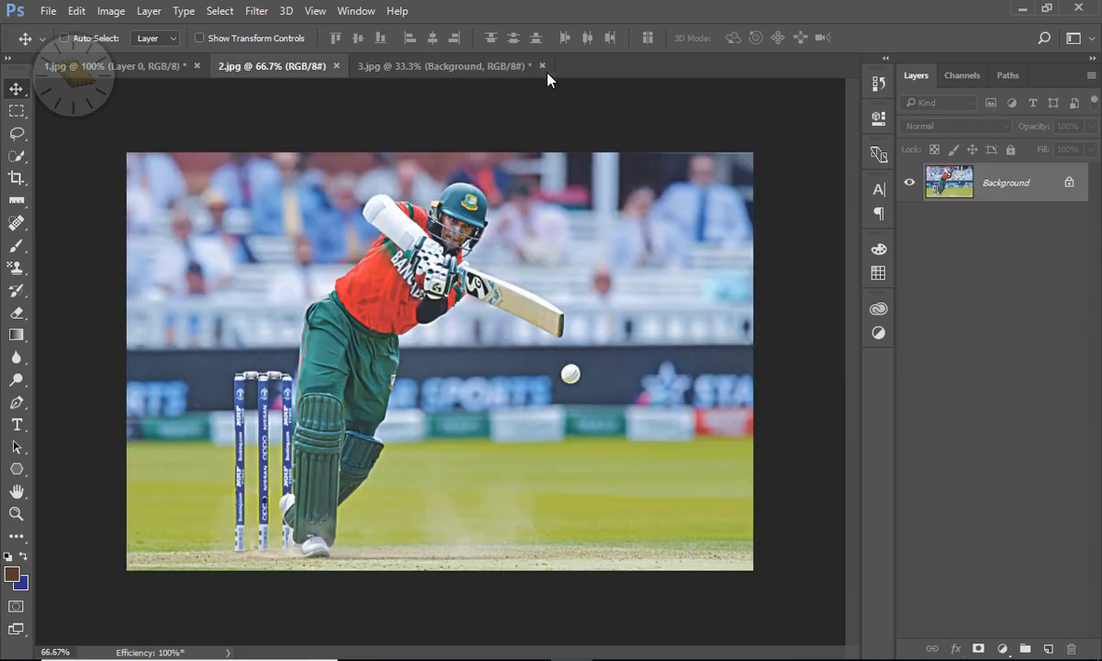
Step: Close the 3.jpg, 2.jpg and 1.jpg documents
left_click(542, 65)
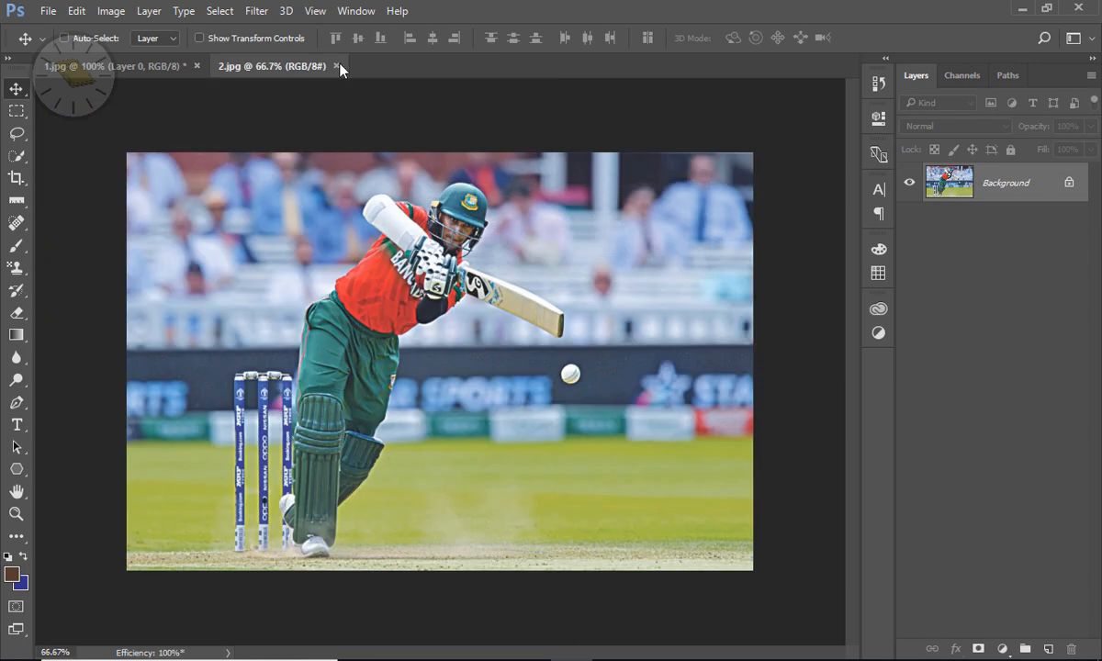
left_click(337, 66)
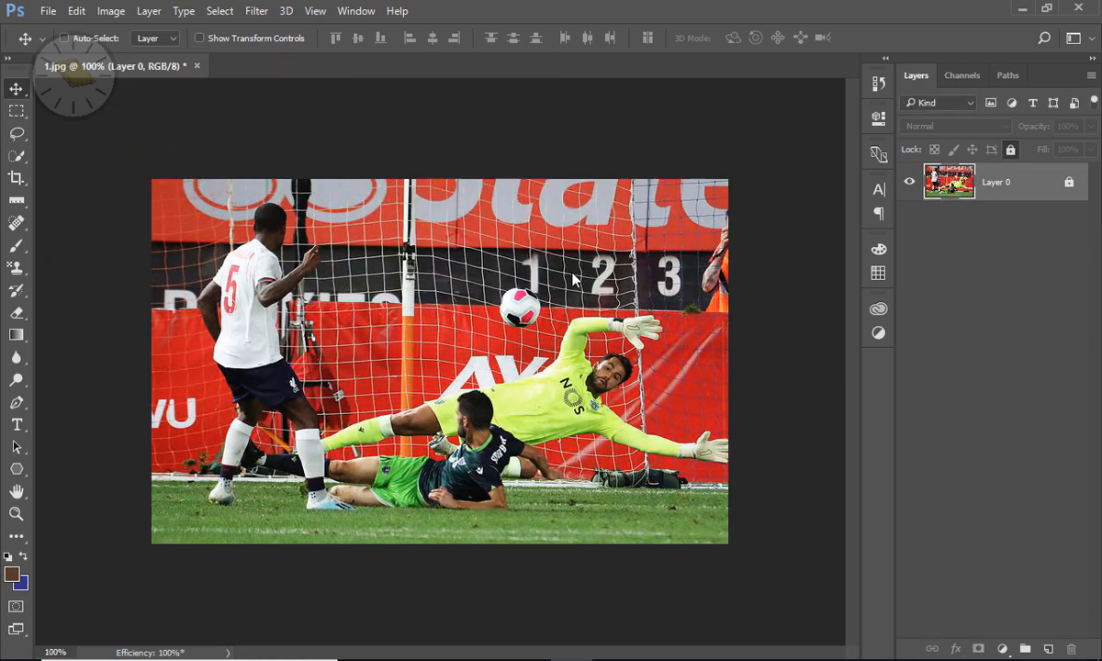
left_click(196, 67)
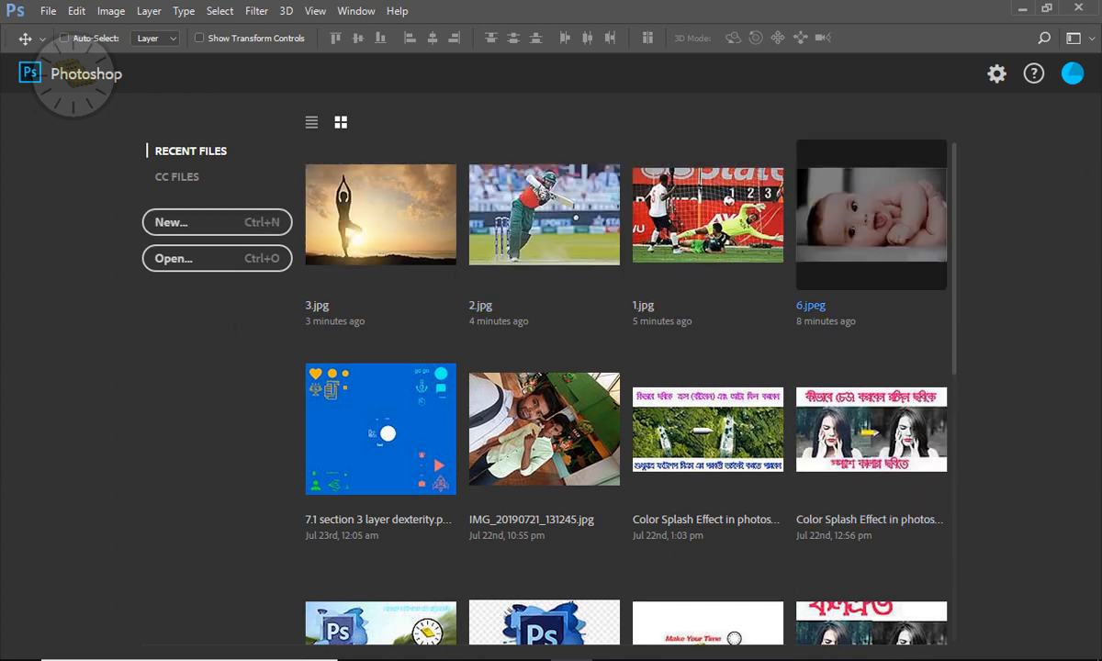
Step: Open 1.jpg, 2.jpg and 3.jpg together from the desktop as separate documents and view each one
left_click(1030, 7)
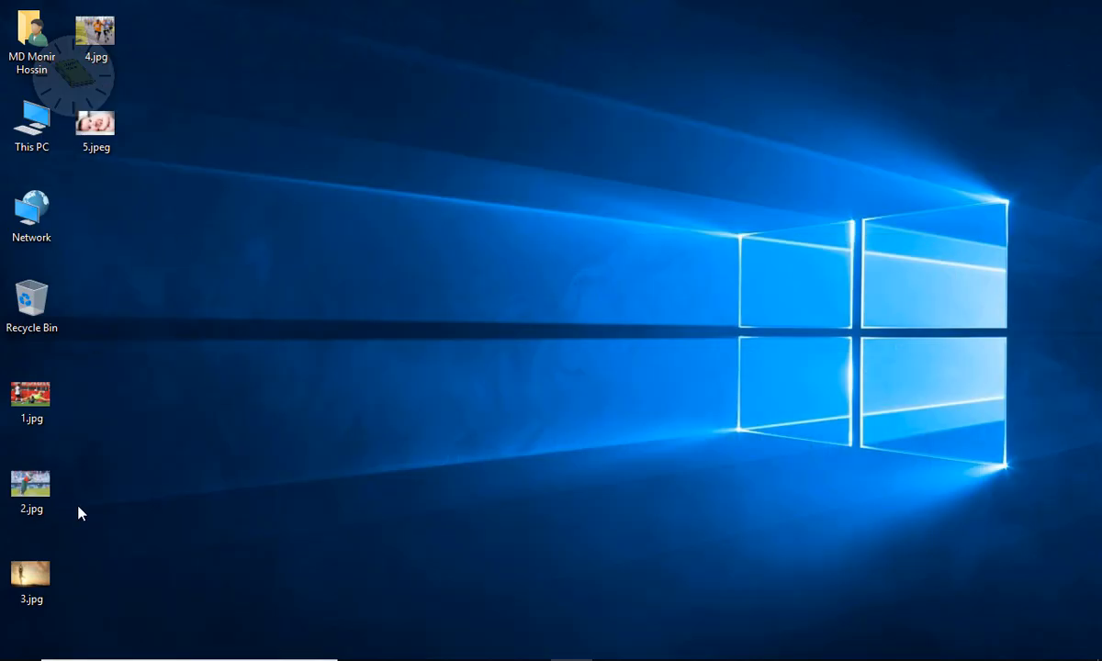
left_click_drag(114, 396, 223, 567)
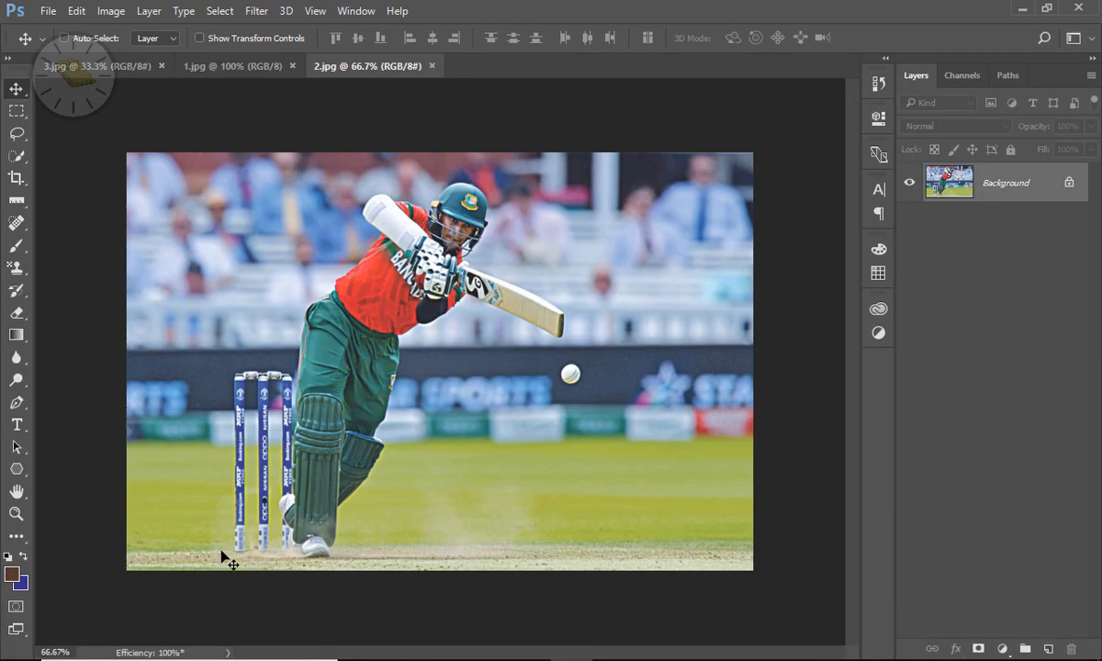
left_click(237, 66)
left_click(115, 66)
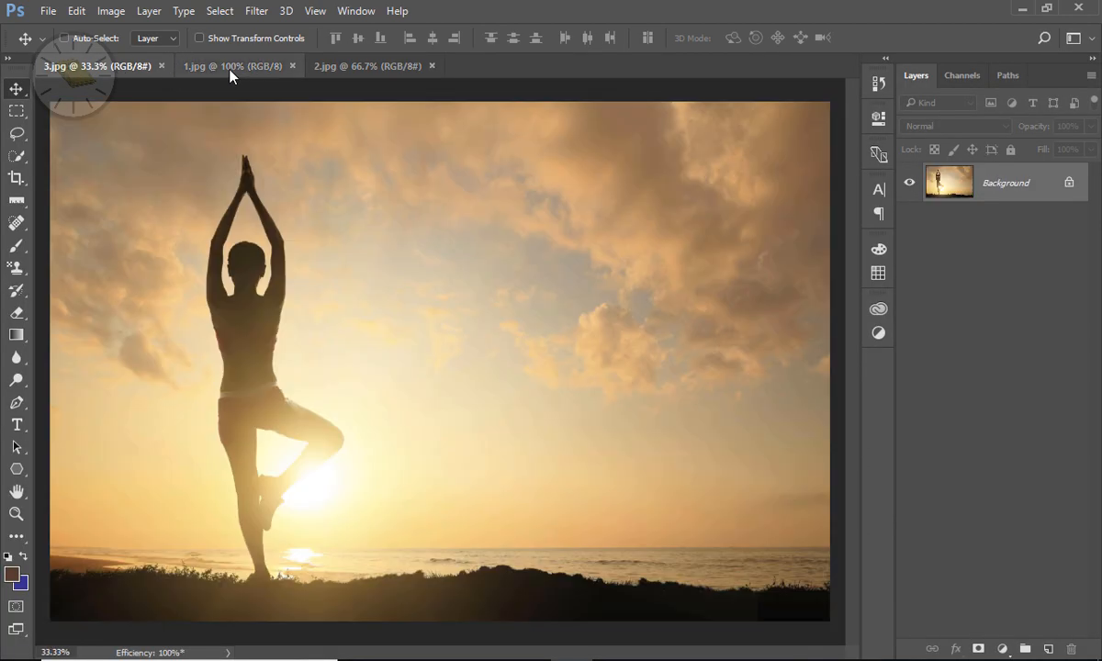
left_click(218, 66)
left_click(351, 66)
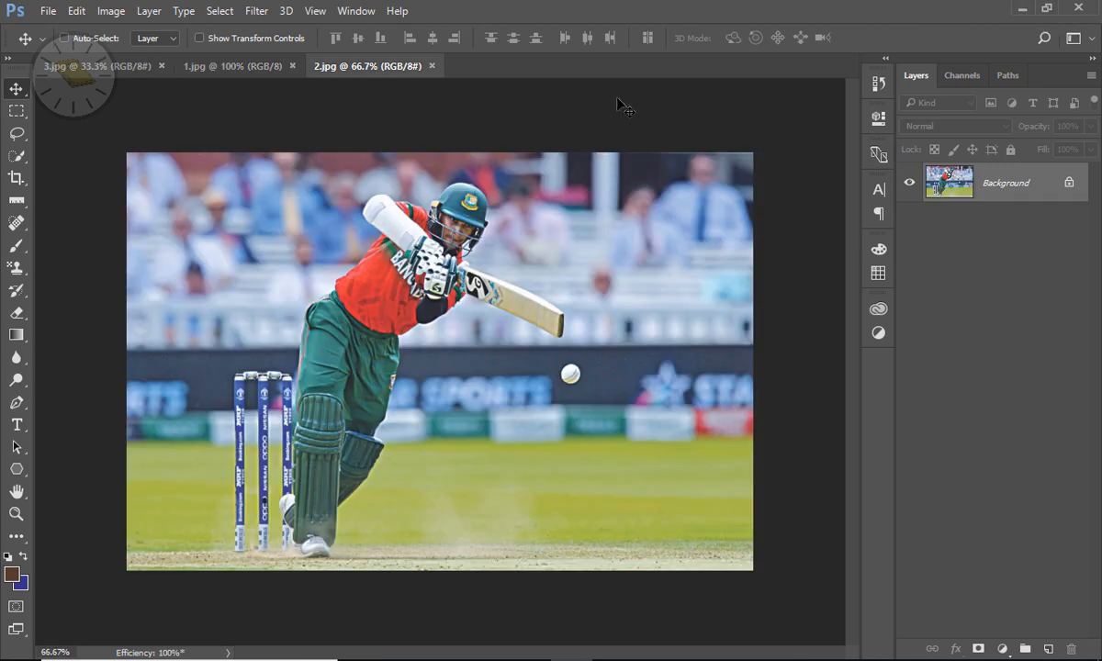
left_click(192, 66)
left_click(97, 66)
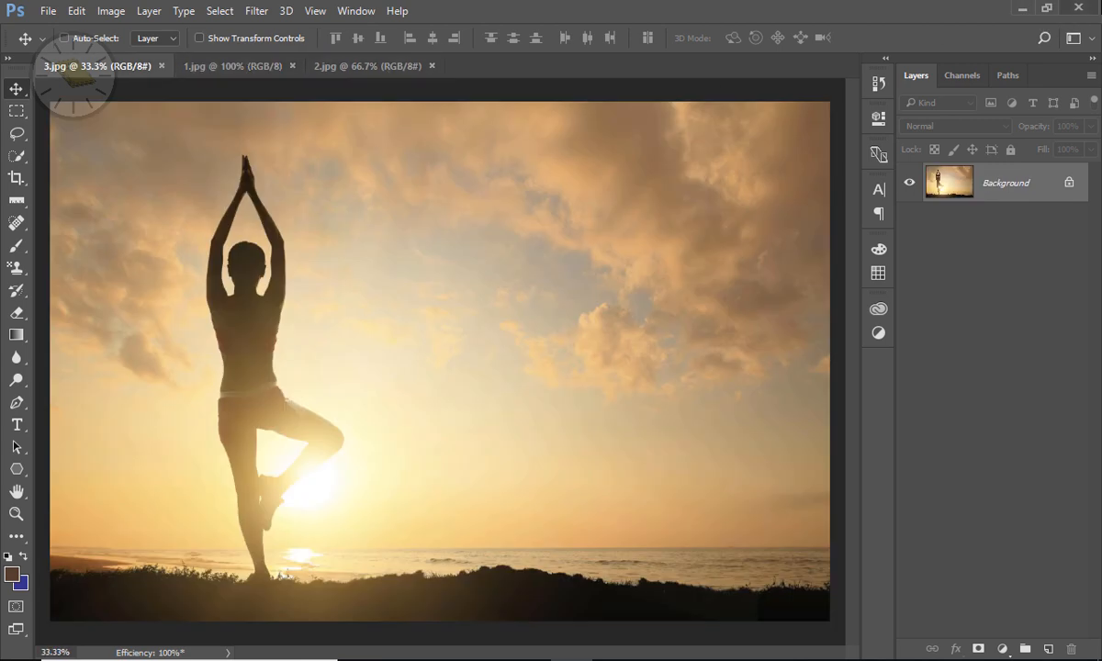
Step: Place 5.jpeg and 4.jpg from the desktop together into the 3.jpg document, accepting the baby photo at 100% over the sky
left_click(1025, 9)
left_click_drag(126, 61, 636, 197)
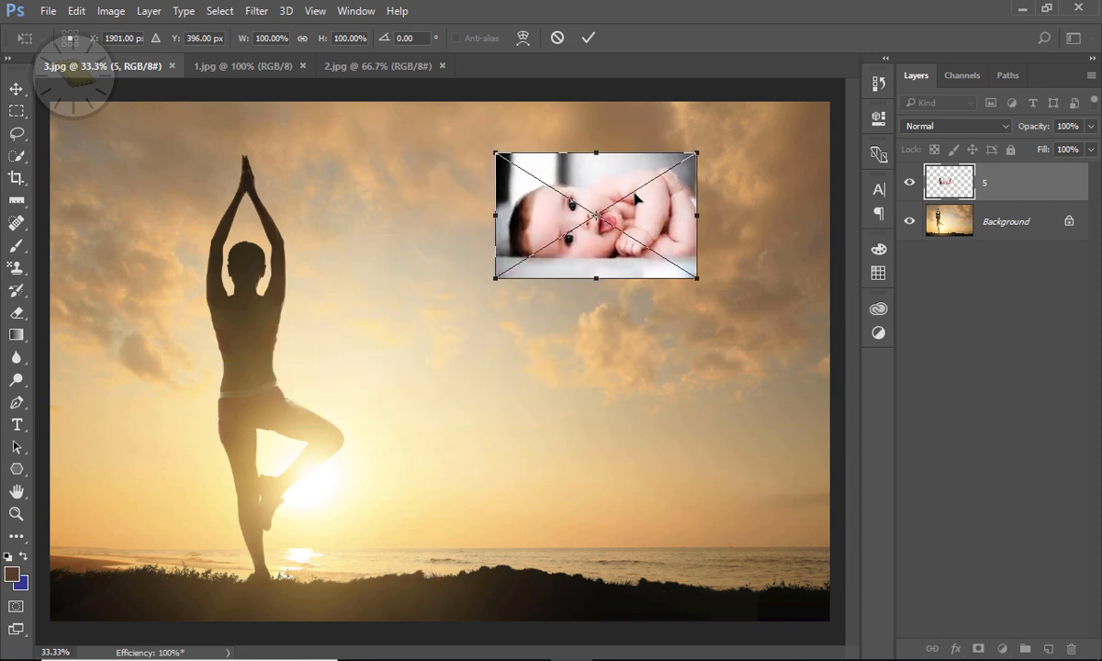
left_click(589, 39)
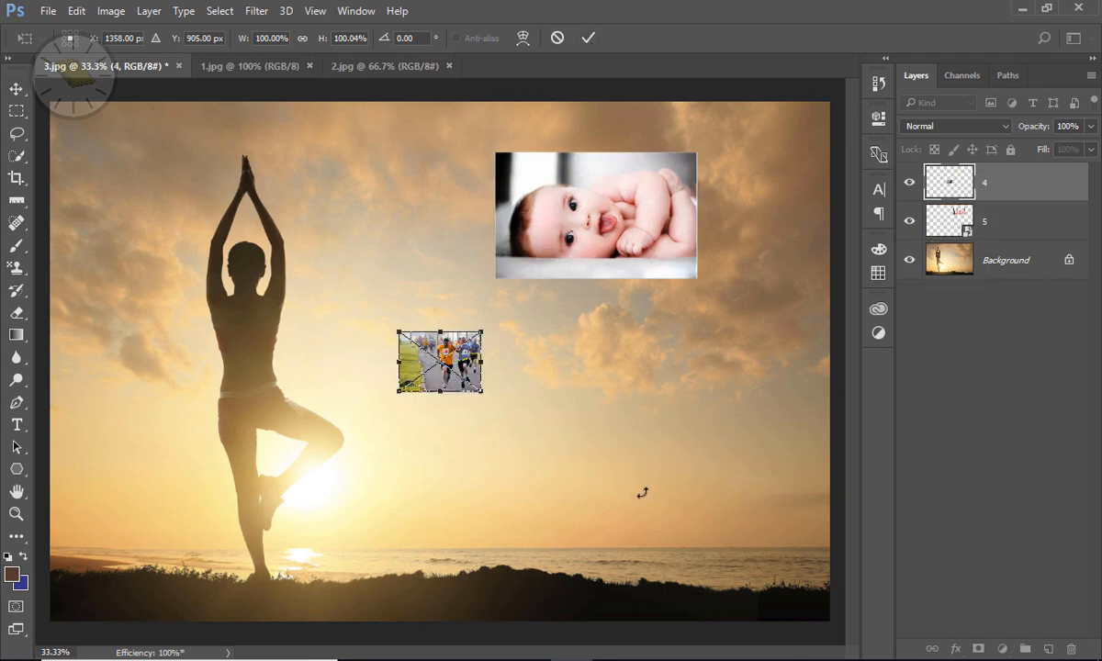
Step: Scale the placed runners photo to about 327% width and 280% height and position it below the baby photo
left_click_drag(496, 402, 701, 516)
left_click_drag(652, 430, 759, 402)
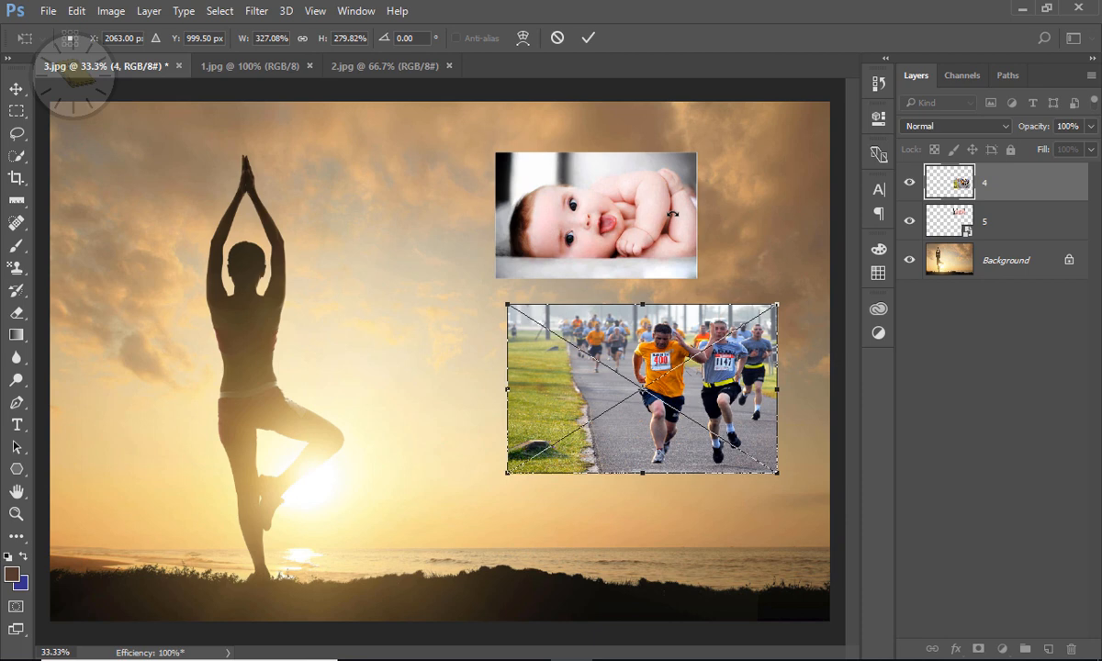
left_click(587, 39)
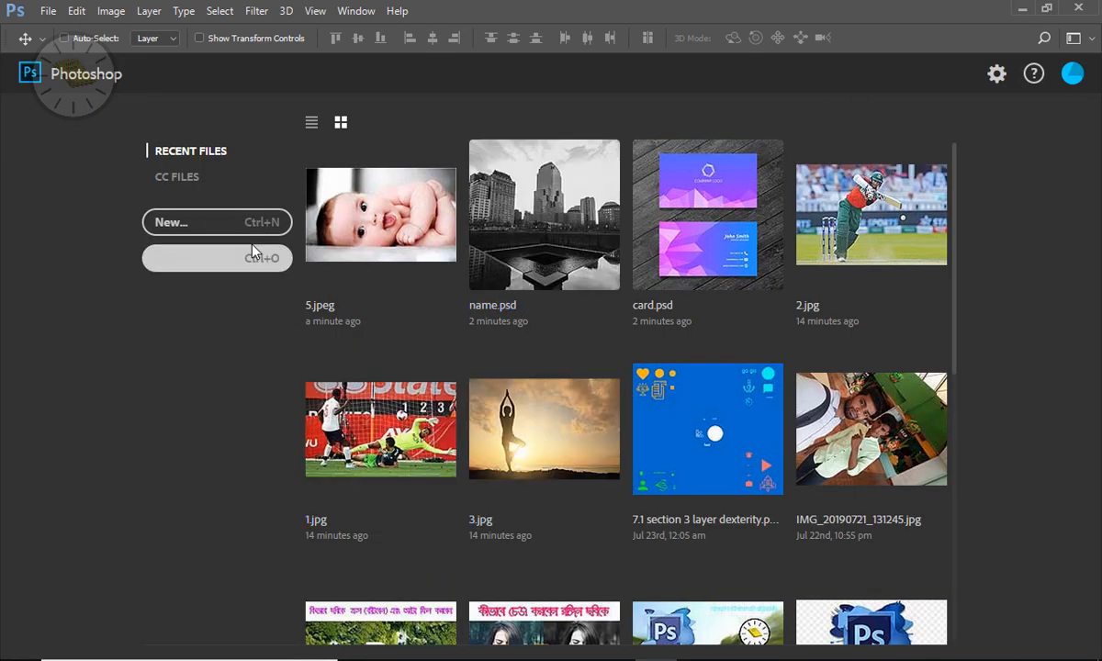
Step: Create a new 800 x 800 px document at 300 pixels/inch with white background contents
left_click(288, 235)
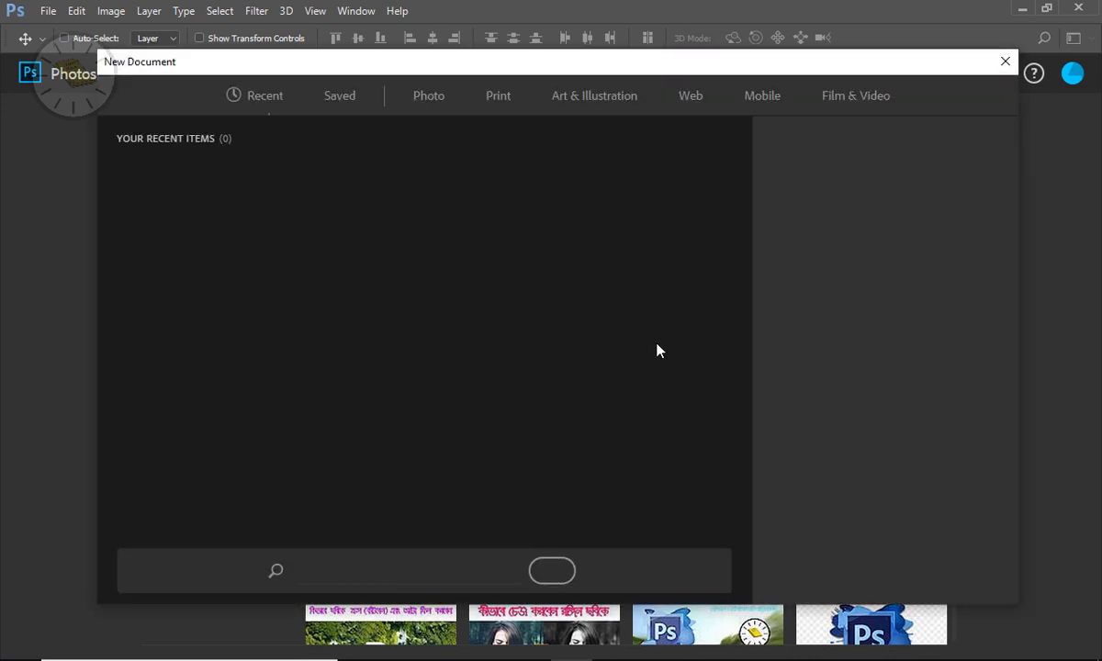
scroll(866, 375, "up", 4)
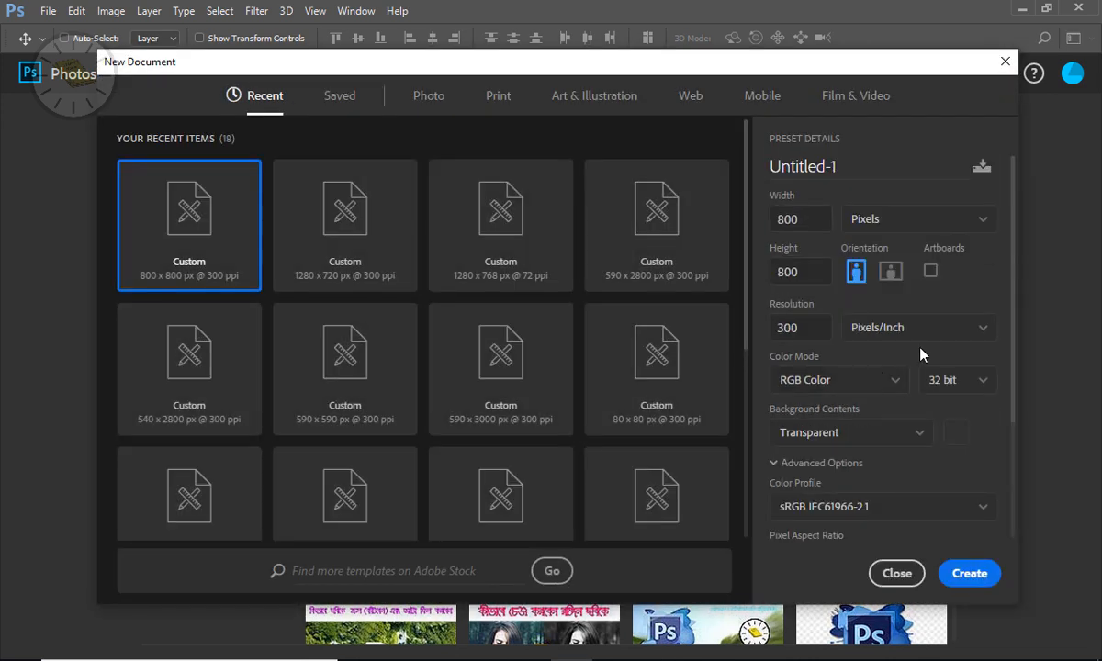
left_click(905, 444)
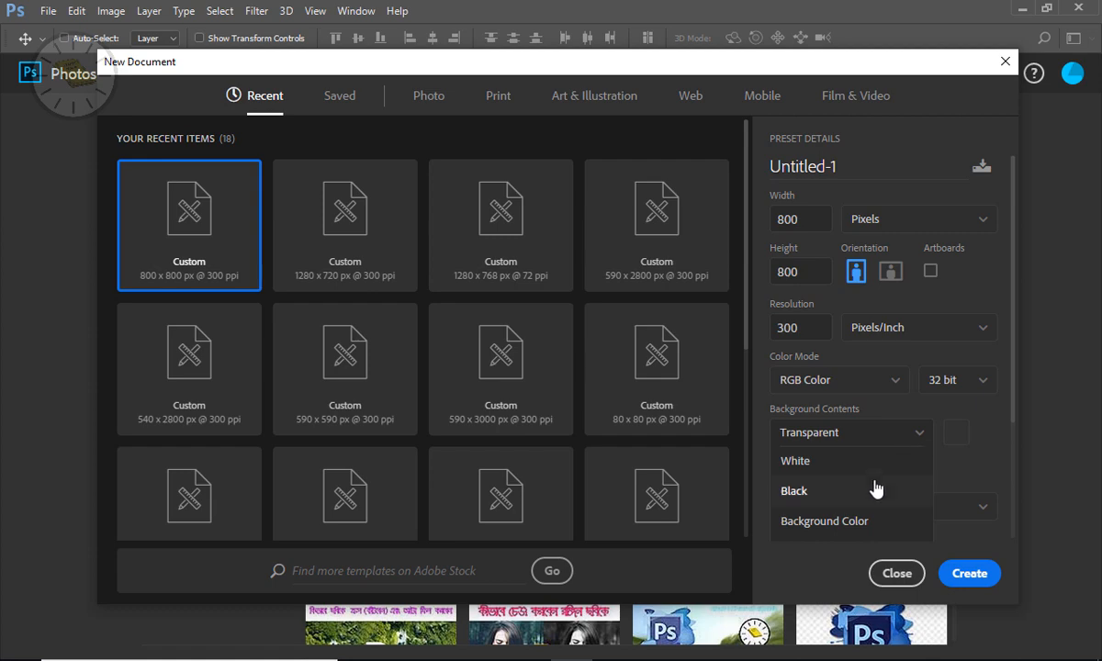
left_click(872, 460)
left_click(968, 574)
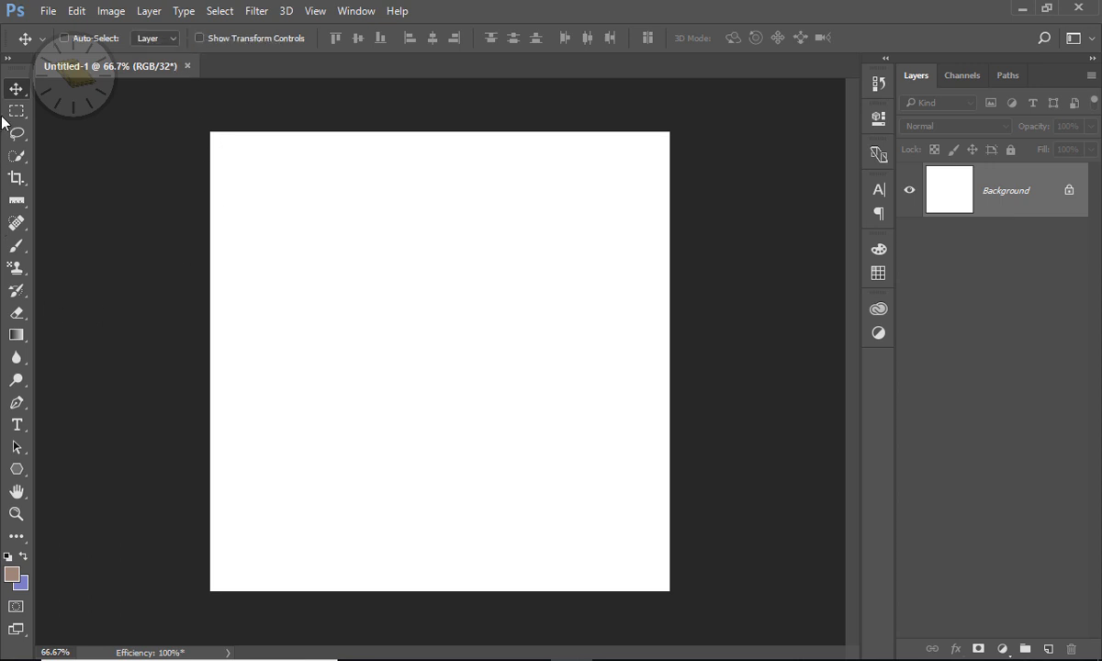
Step: Draw a rectangle about 417 x 151 px in the upper part of the white canvas with the Rectangle tool
left_click(16, 334)
left_click(17, 468)
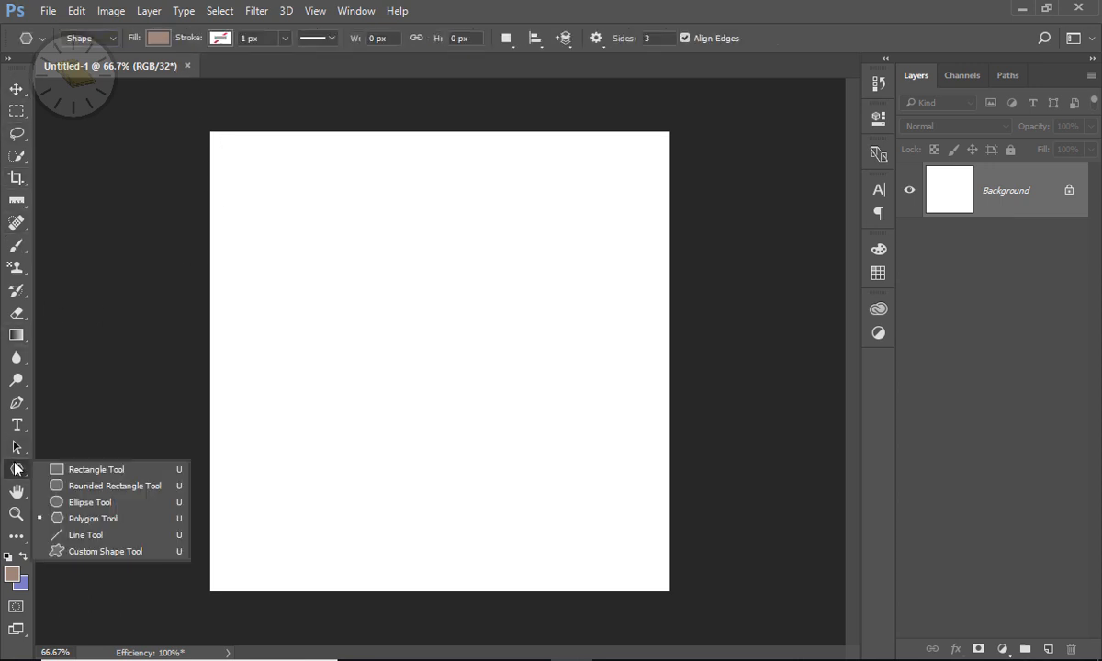
left_click(73, 467)
left_click_drag(284, 219, 520, 304)
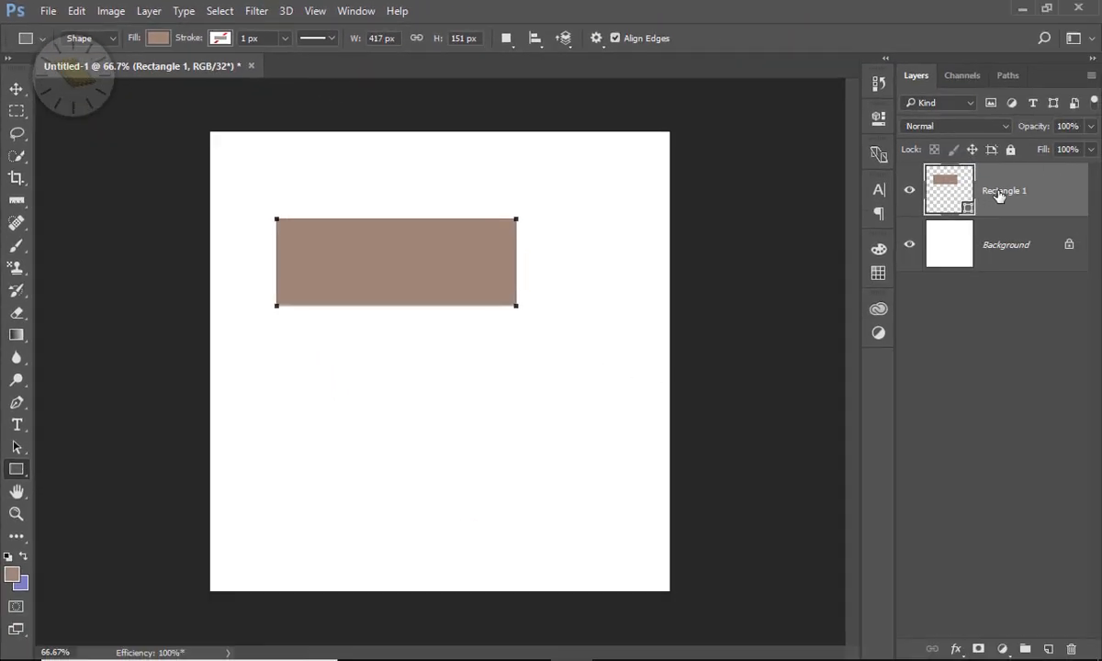
Step: Rename the rectangle's layer as test
double_click(999, 192)
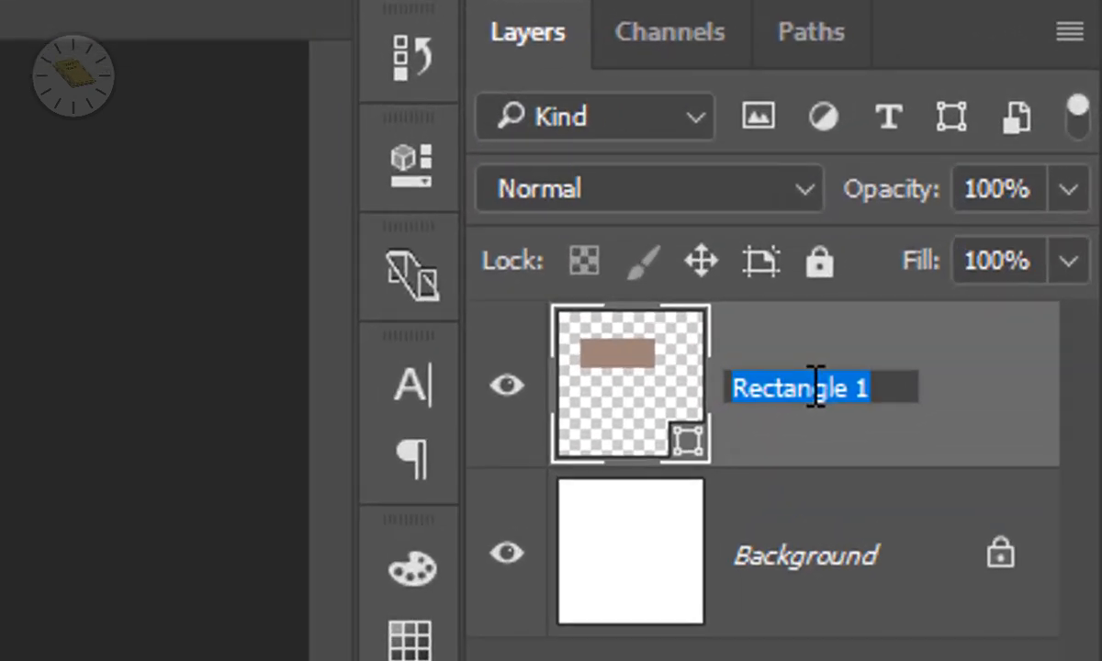
type("test")
key("Return")
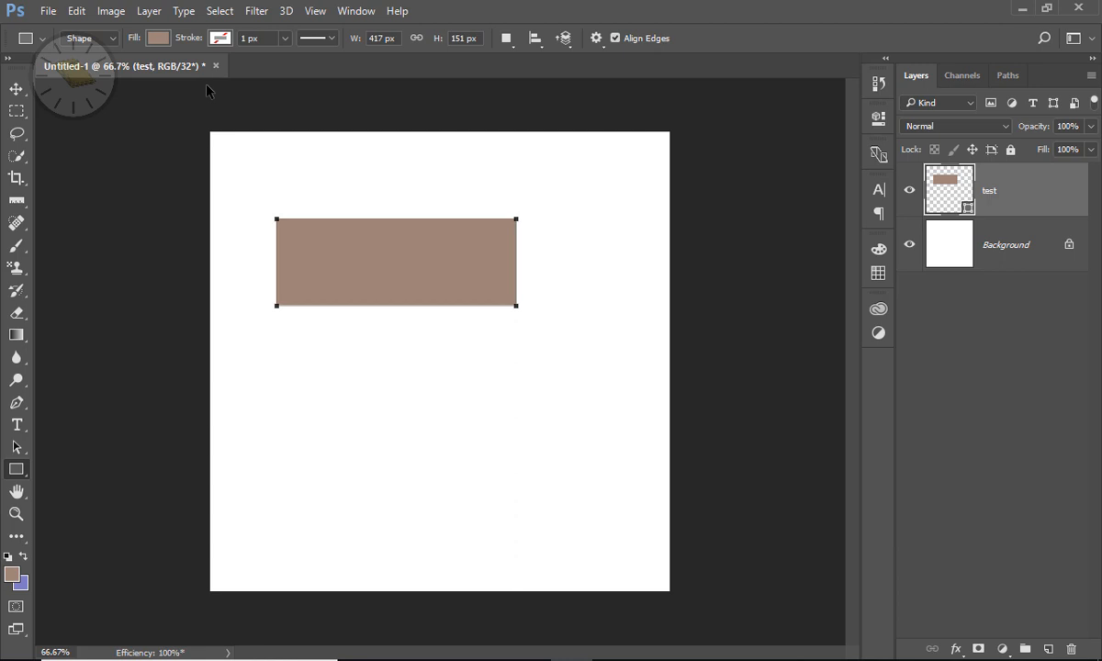
Step: Save the document to the Desktop as test.psd in Photoshop format with Maximize Compatibility on
key("ctrl+s")
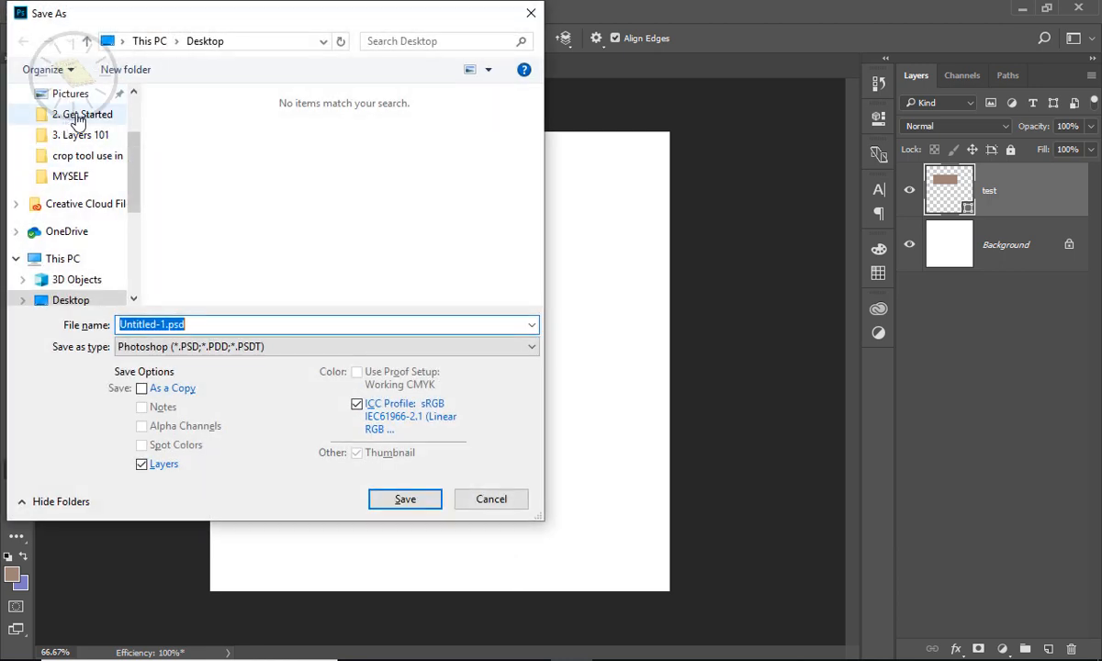
scroll(78, 121, "up", 2)
left_click(73, 127)
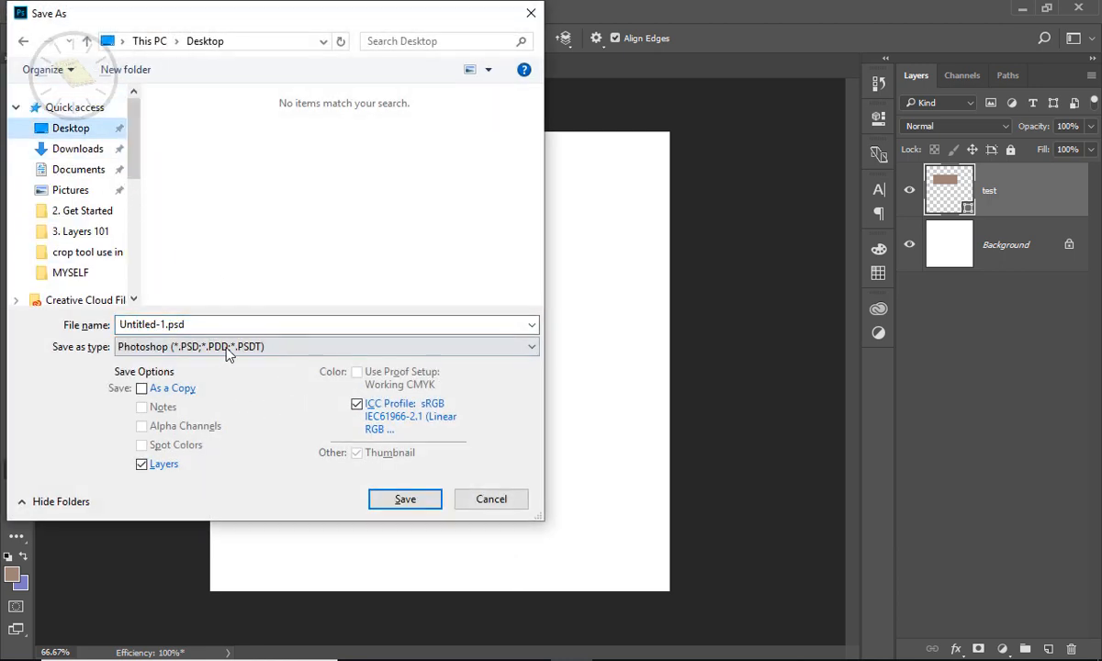
left_click(243, 323)
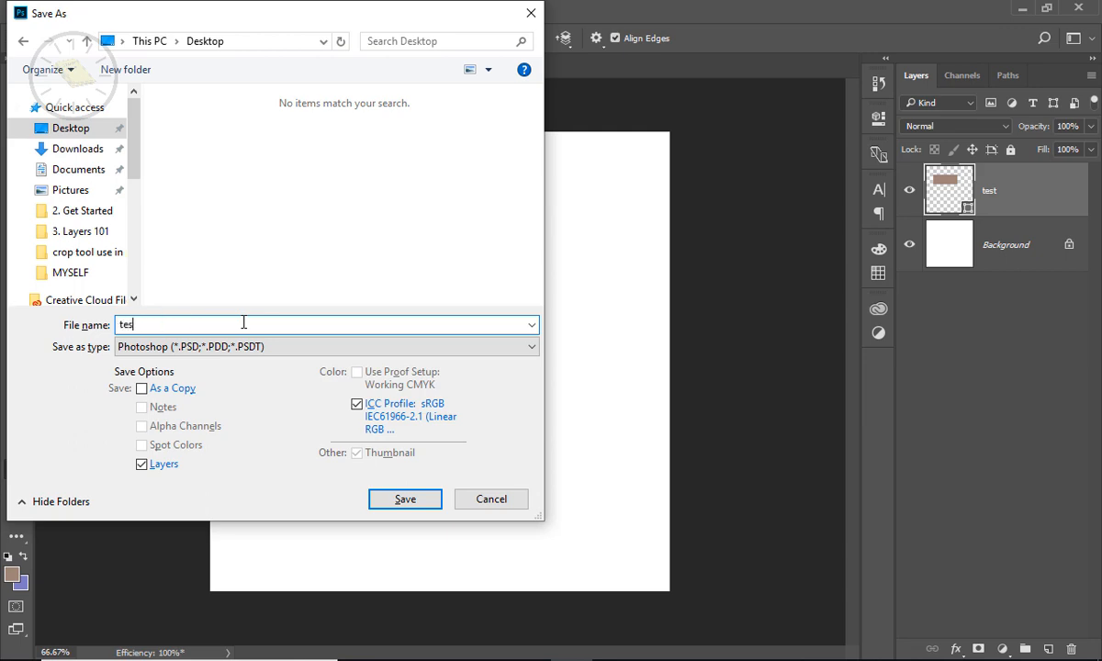
key("Return")
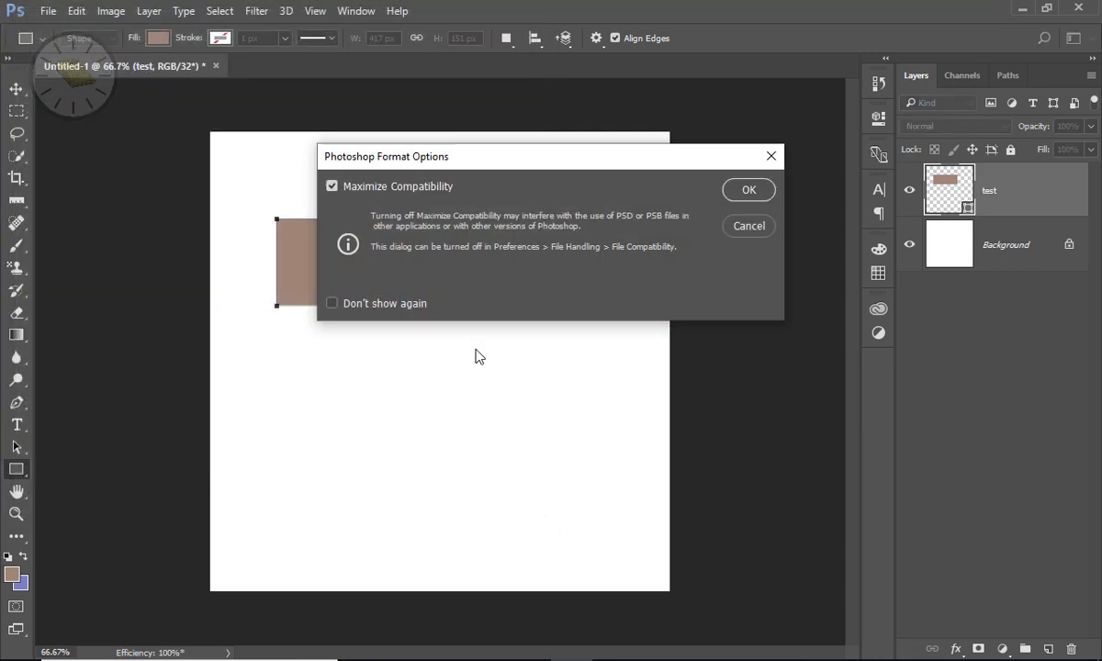
left_click(749, 189)
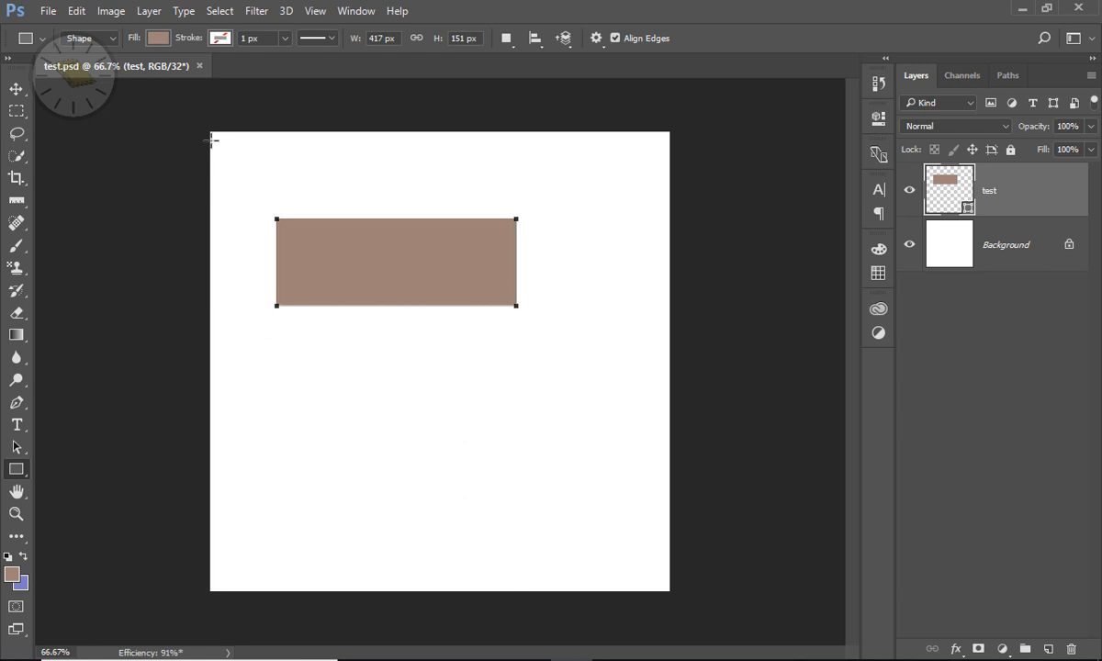
Step: Draw a second rectangle about 419 x 234 px below the first one and save the document again
left_click_drag(358, 354, 598, 488)
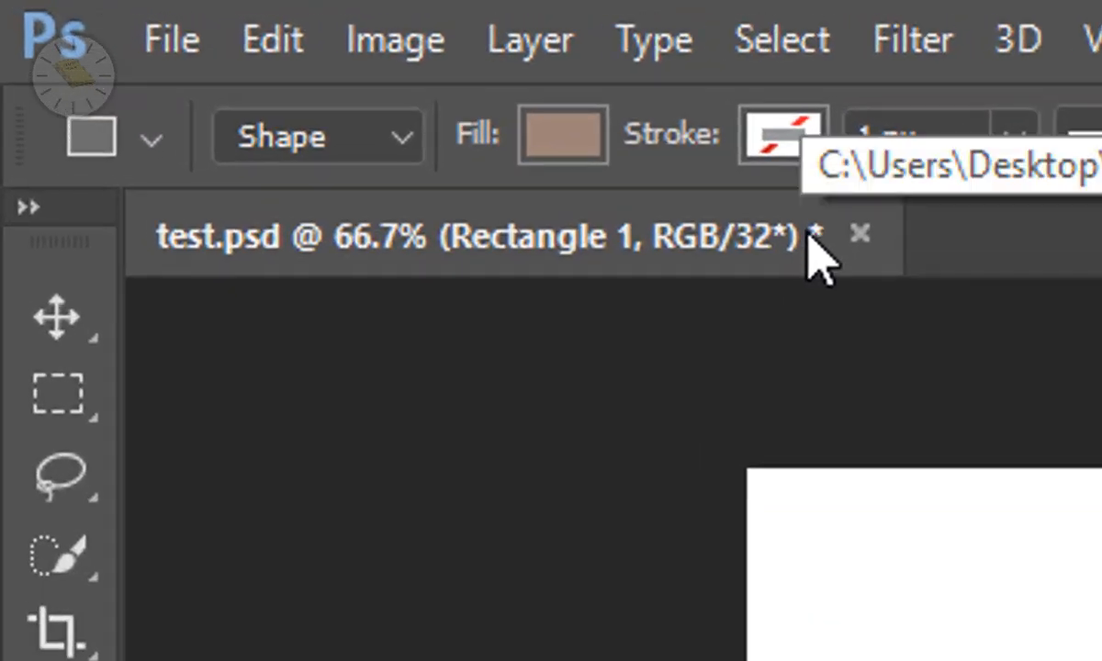
key("ctrl+s")
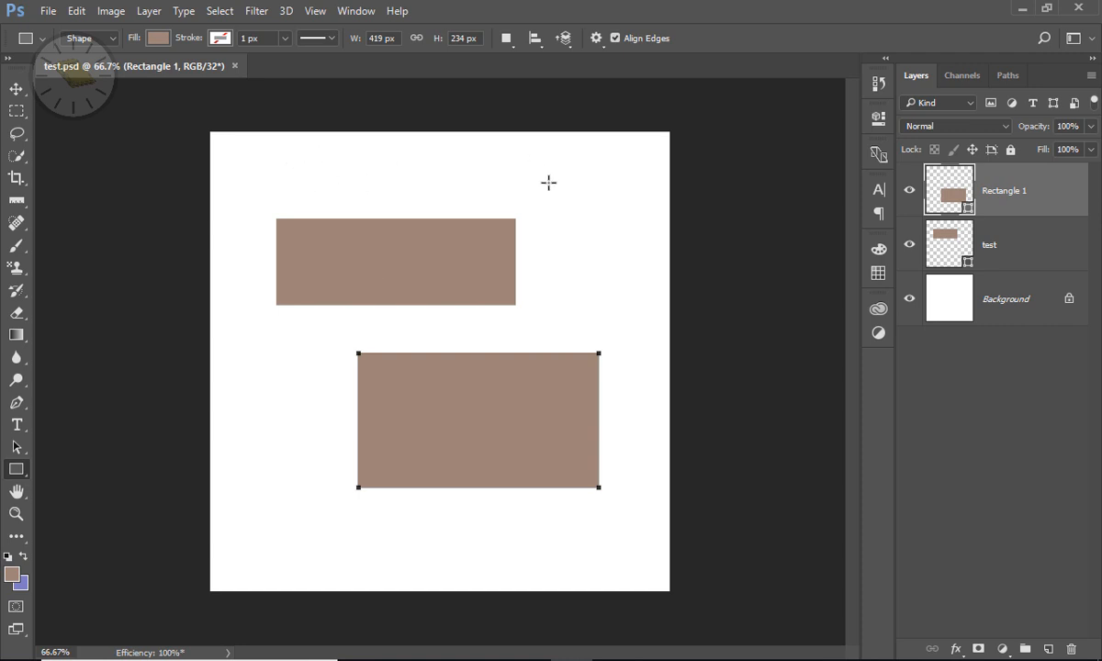
Step: Paint a soft 300 px brush dab on the Background layer beside the first rectangle and save the document
left_click(16, 92)
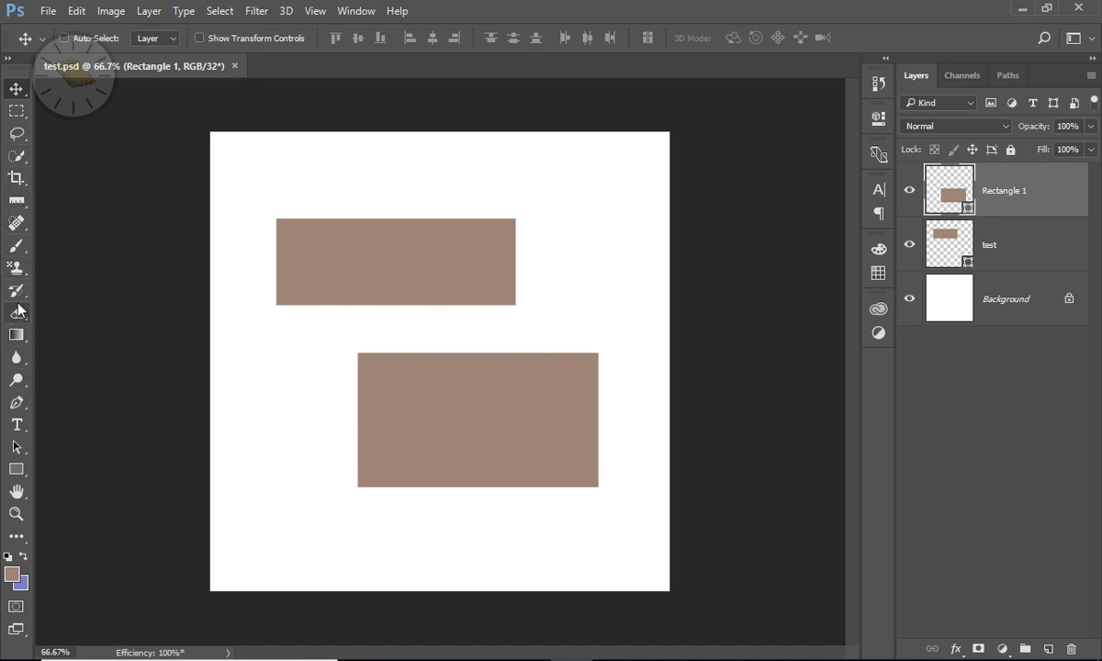
left_click(17, 246)
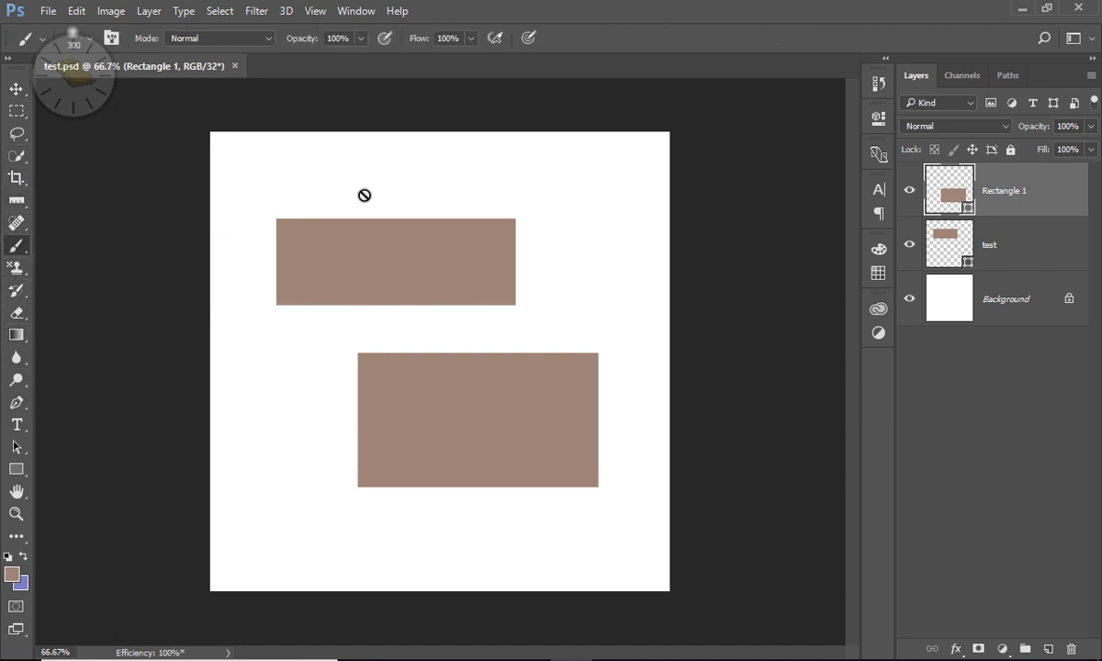
left_click(992, 317)
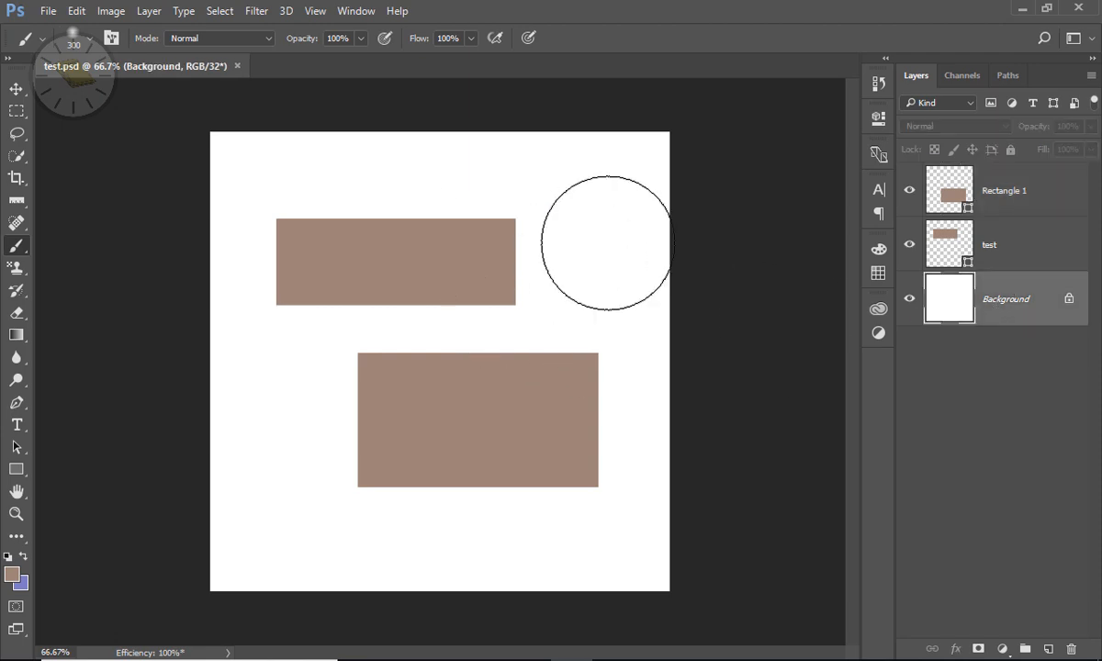
left_click(588, 250, "alt")
left_click(493, 250, "alt")
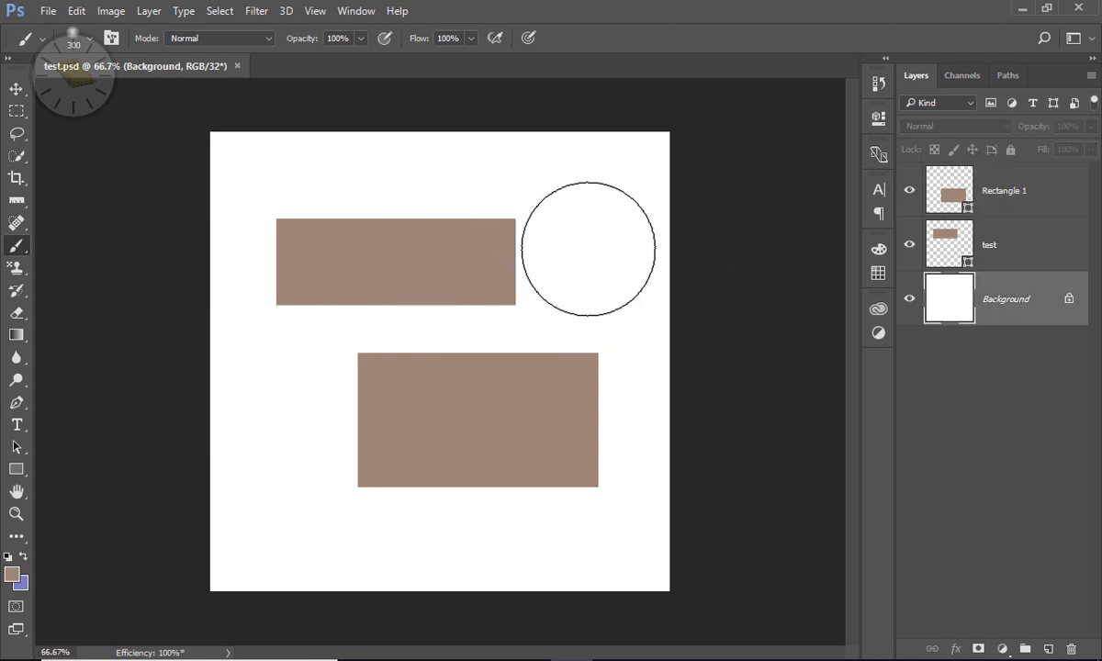
left_click(588, 250)
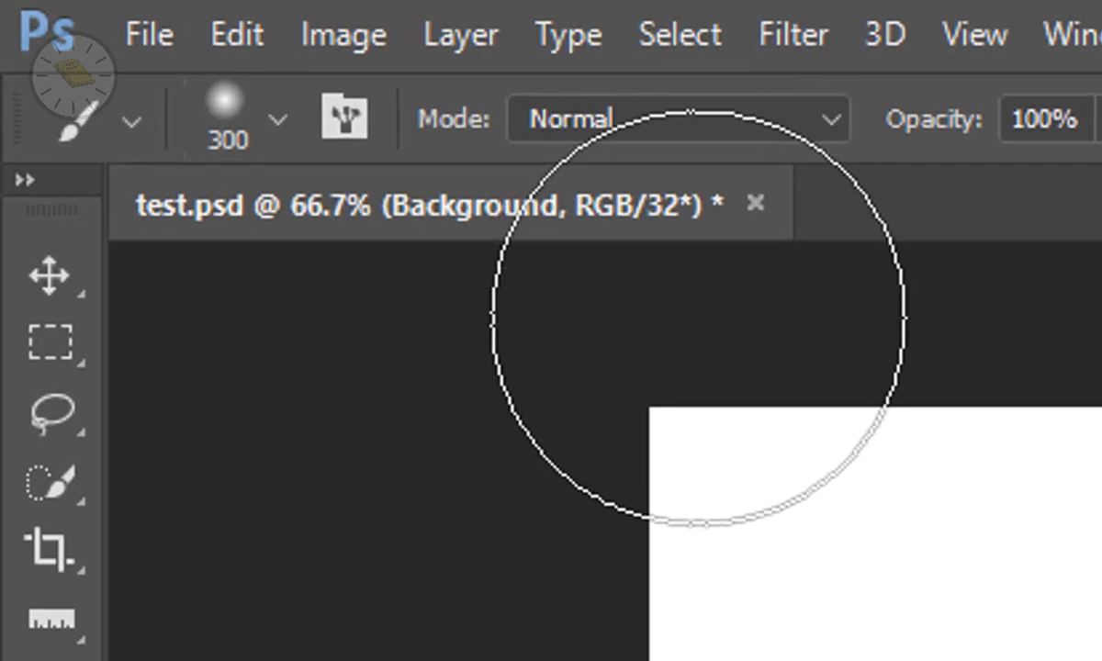
key("v")
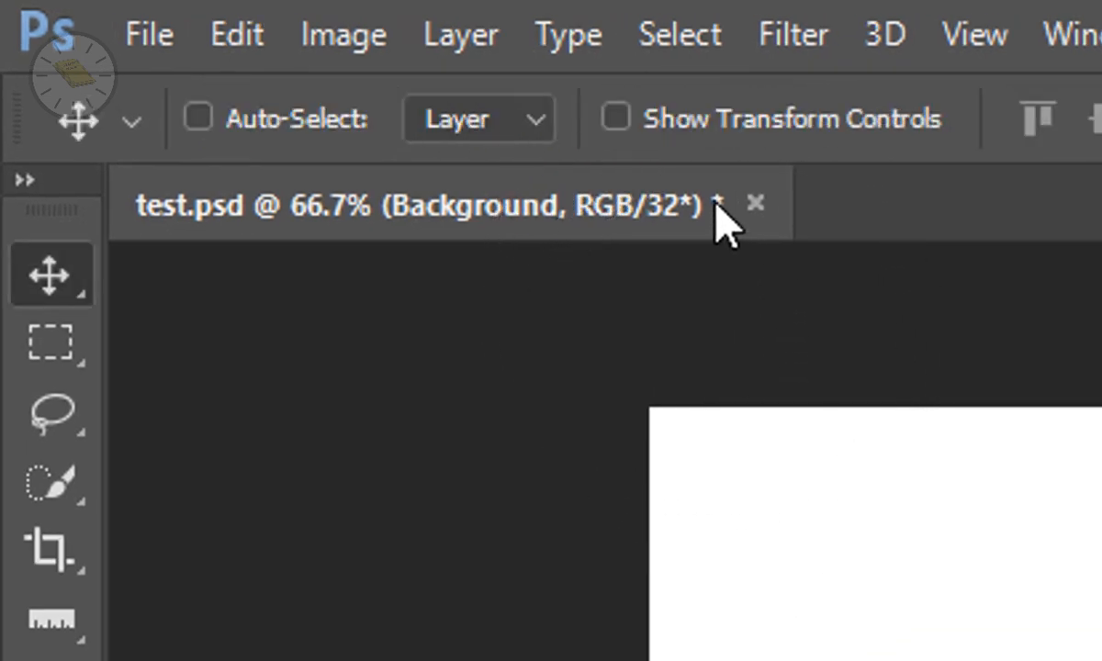
key("ctrl+s")
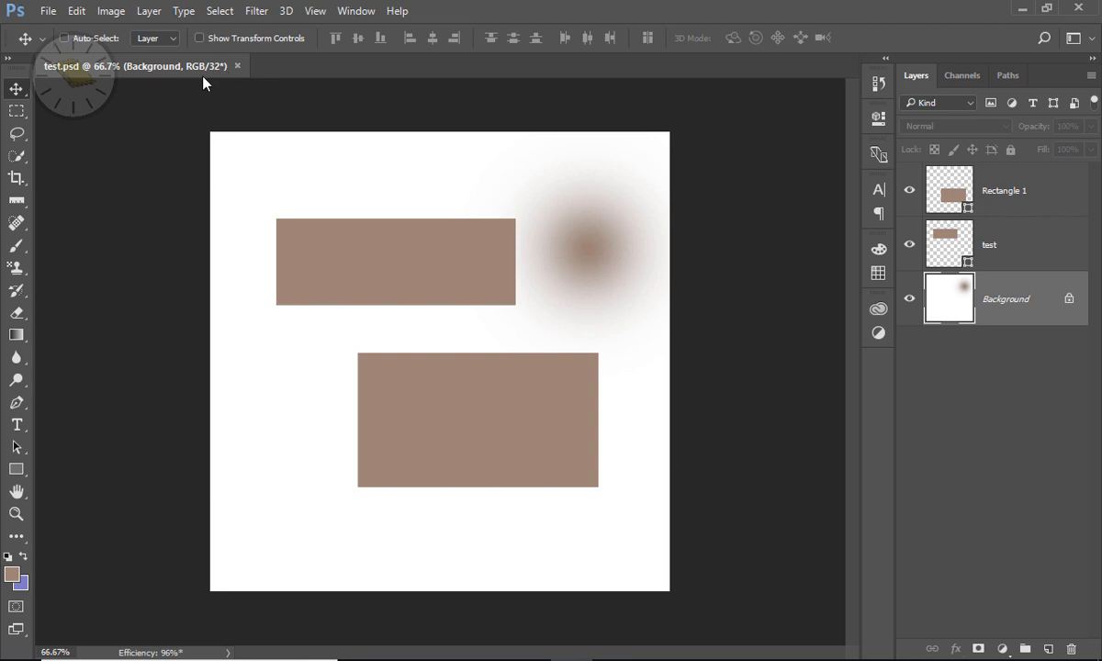
Step: Open 5.jpeg from outside the program as a separate document tab and switch back and forth between it and test.psd
left_click(1022, 9)
left_click_drag(115, 124, 285, 60)
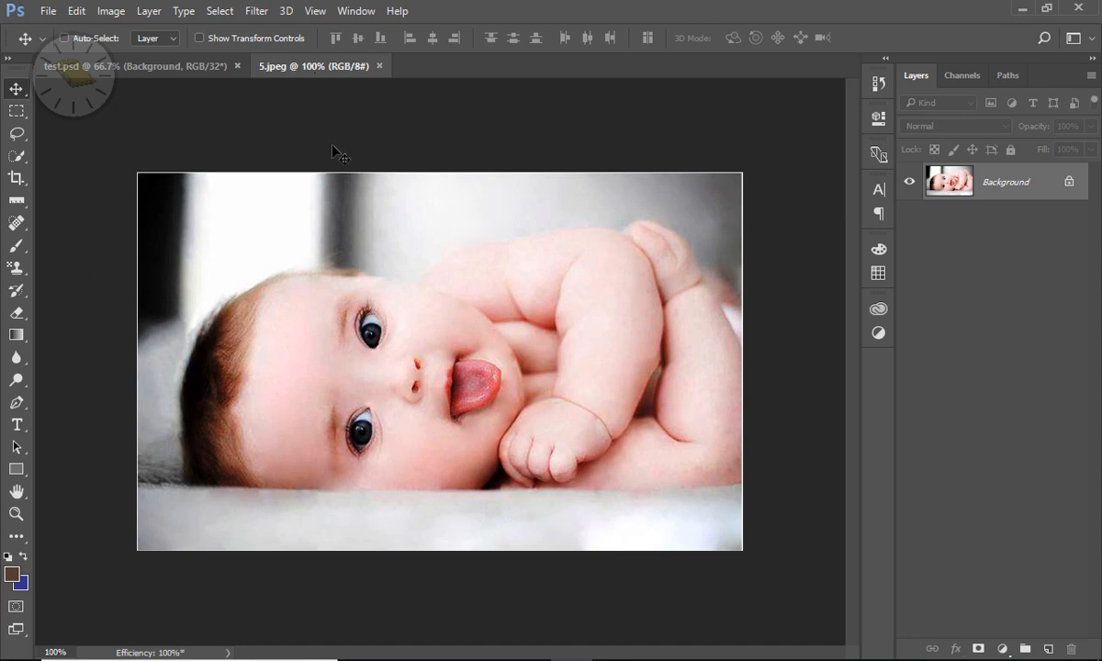
left_click(169, 68)
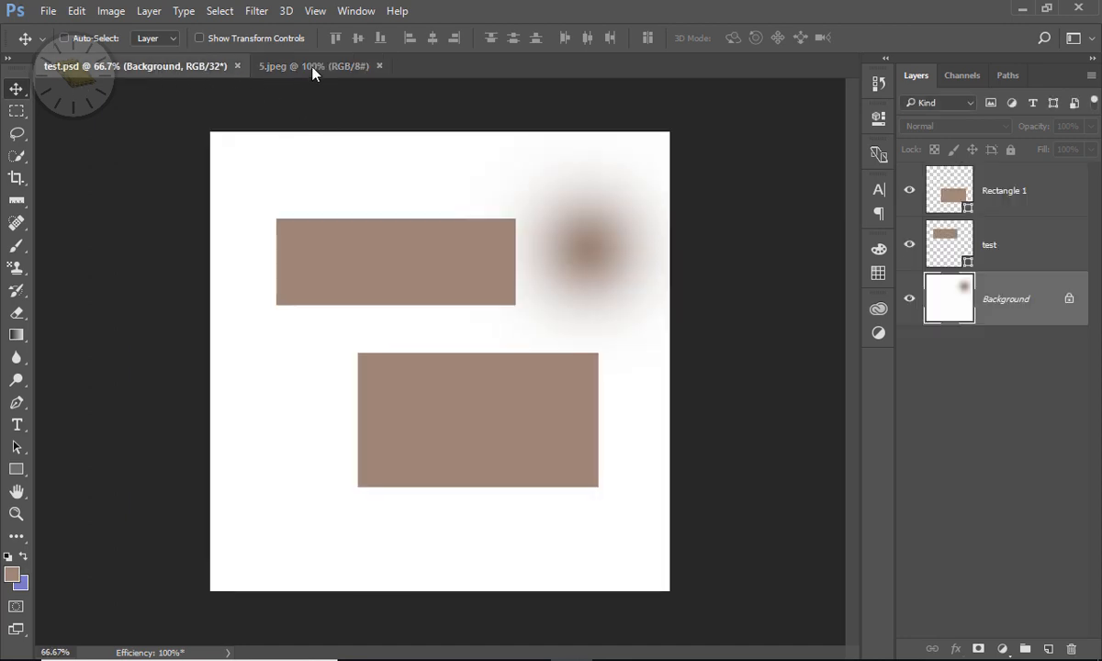
left_click(307, 66)
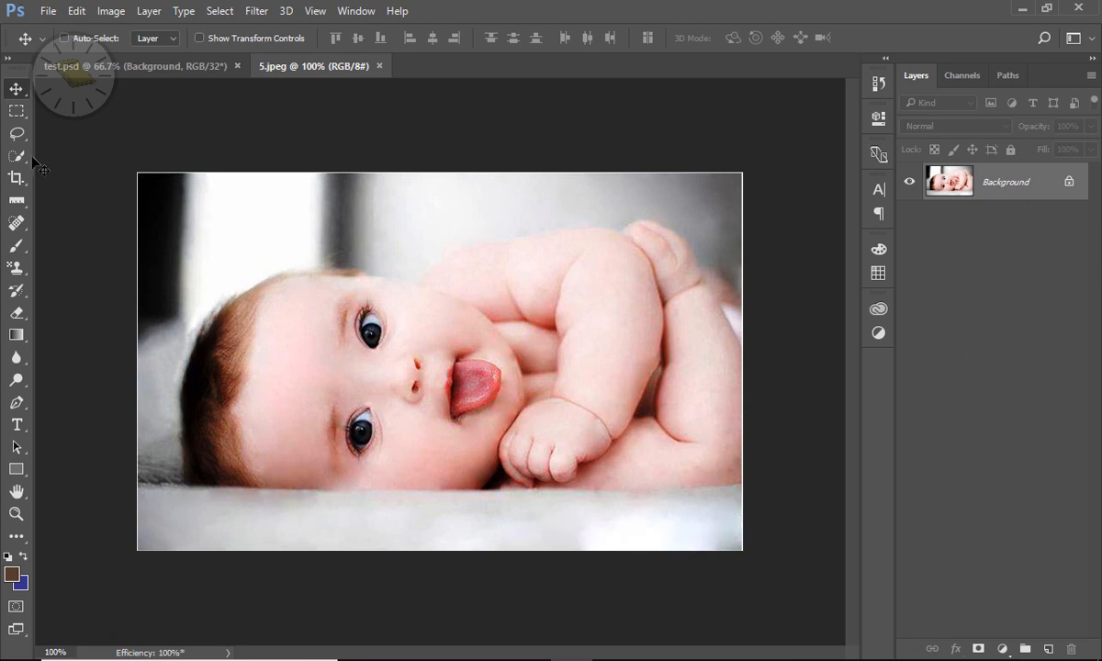
left_click(121, 64)
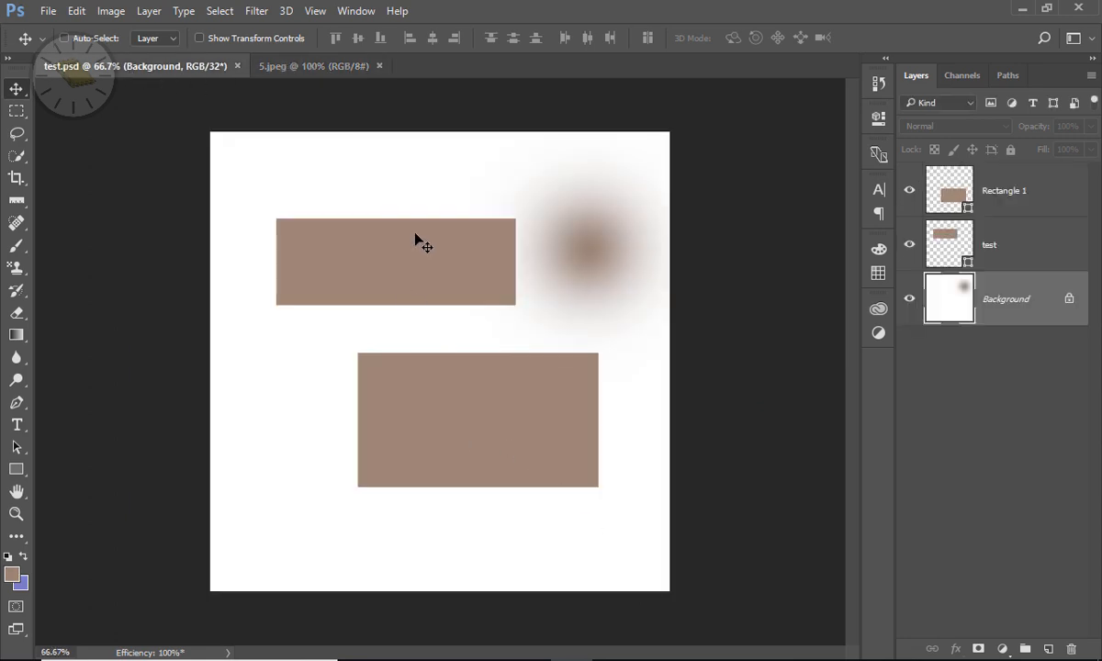
key("ctrl+Tab")
key("ctrl+Tab")
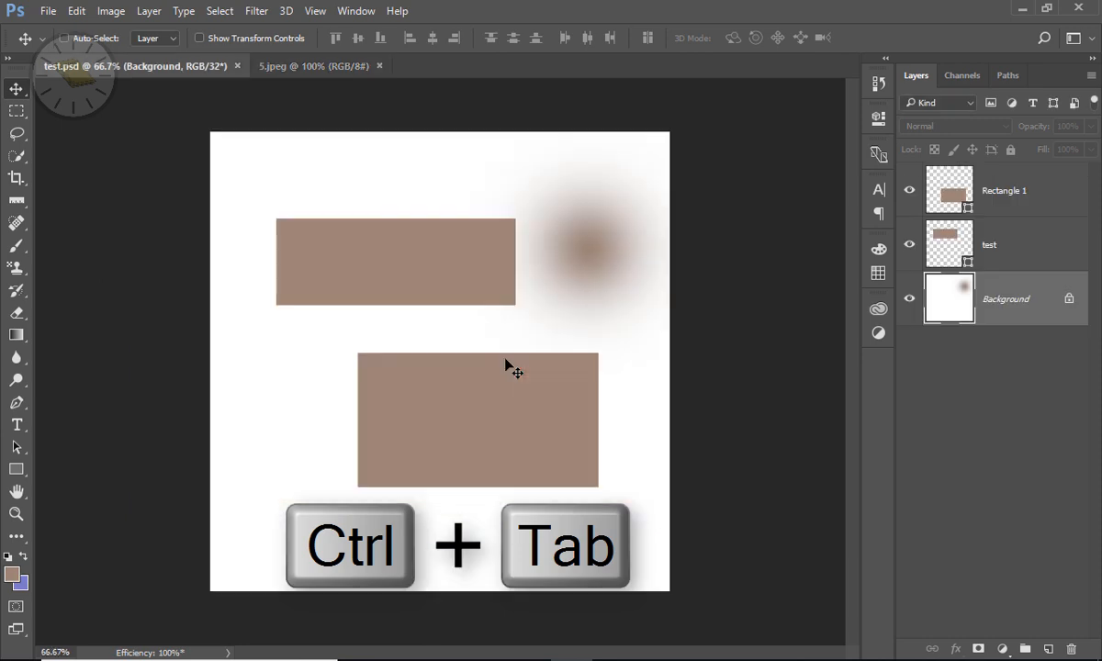
key("ctrl+Tab")
key("ctrl+Tab")
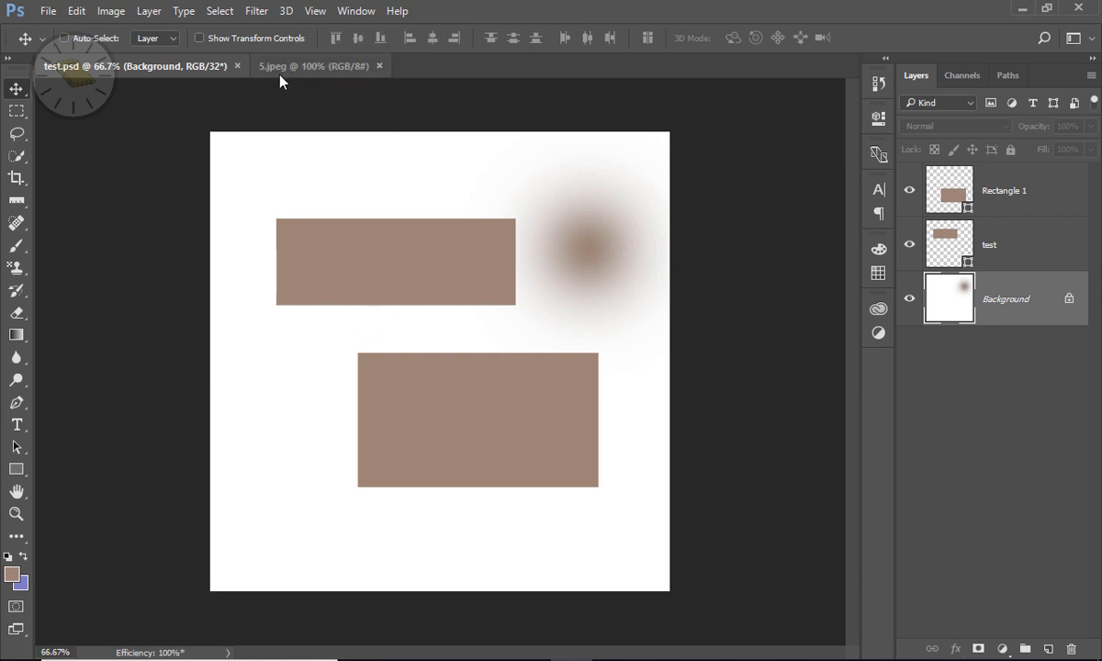
Step: Undock 5.jpeg and test.psd into floating windows and place them side by side
left_click_drag(304, 66, 340, 165)
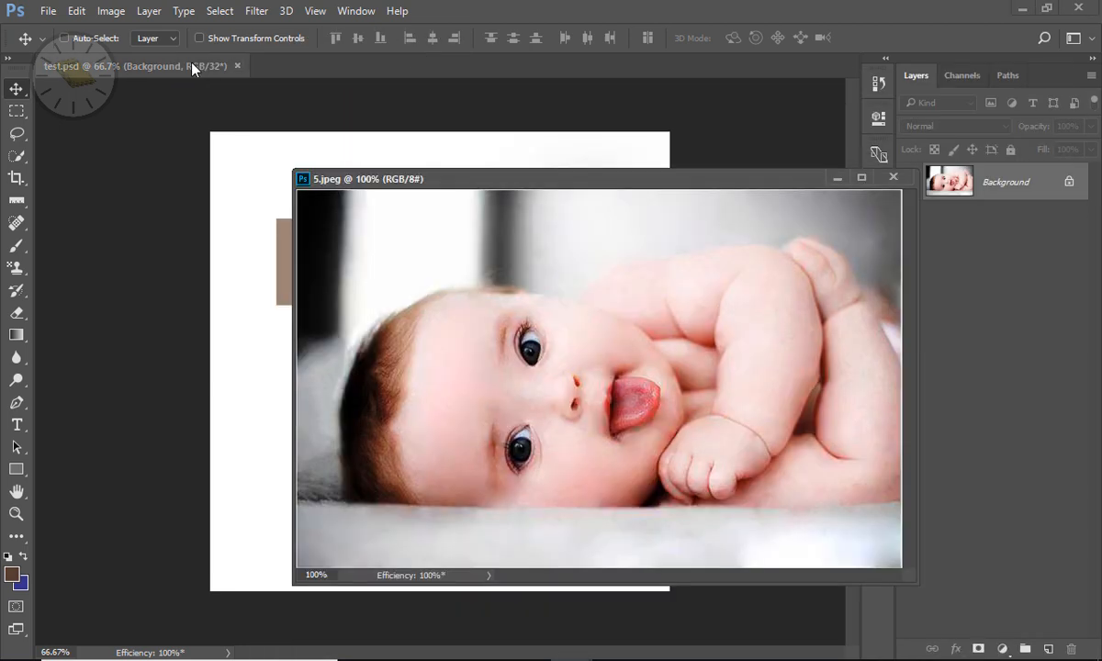
left_click_drag(179, 62, 232, 161)
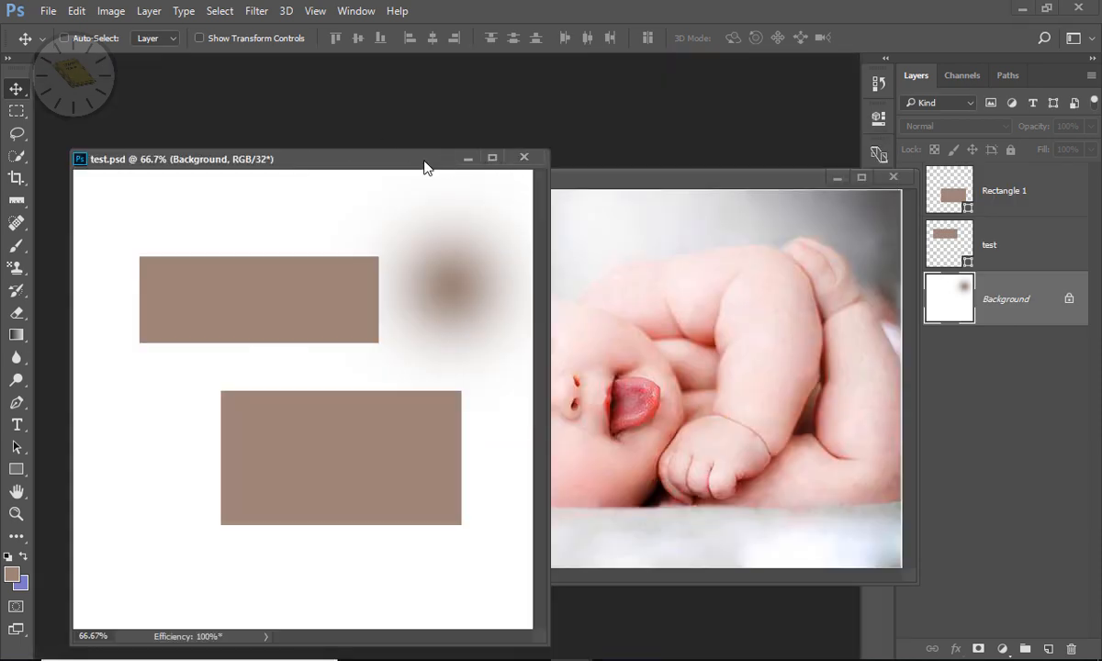
left_click_drag(425, 164, 401, 92)
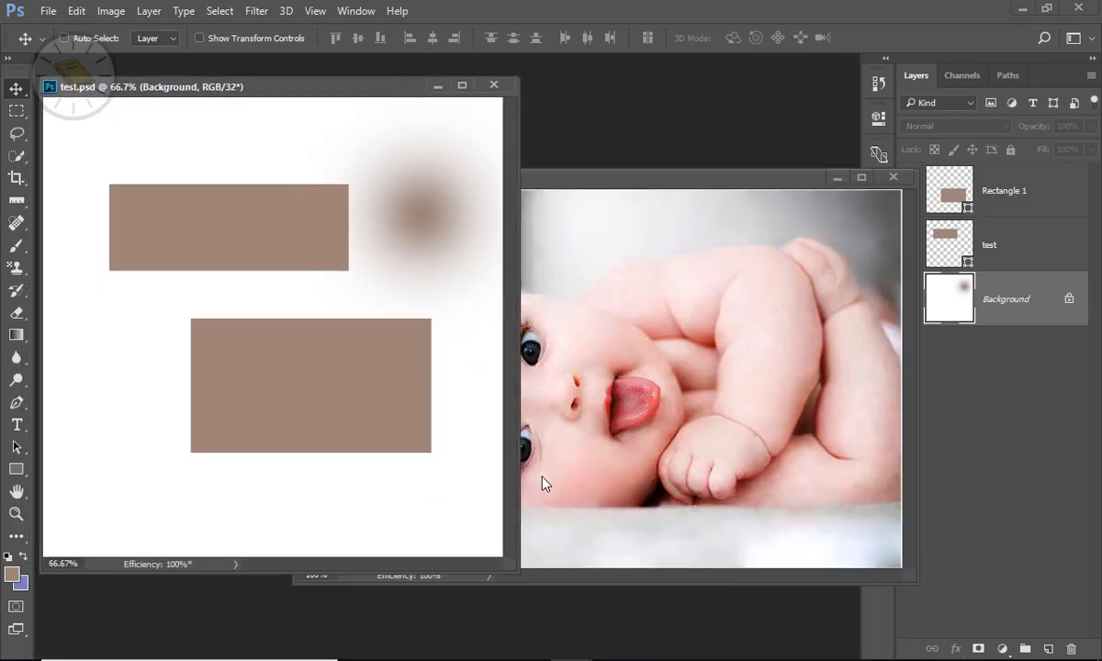
left_click_drag(673, 181, 775, 103)
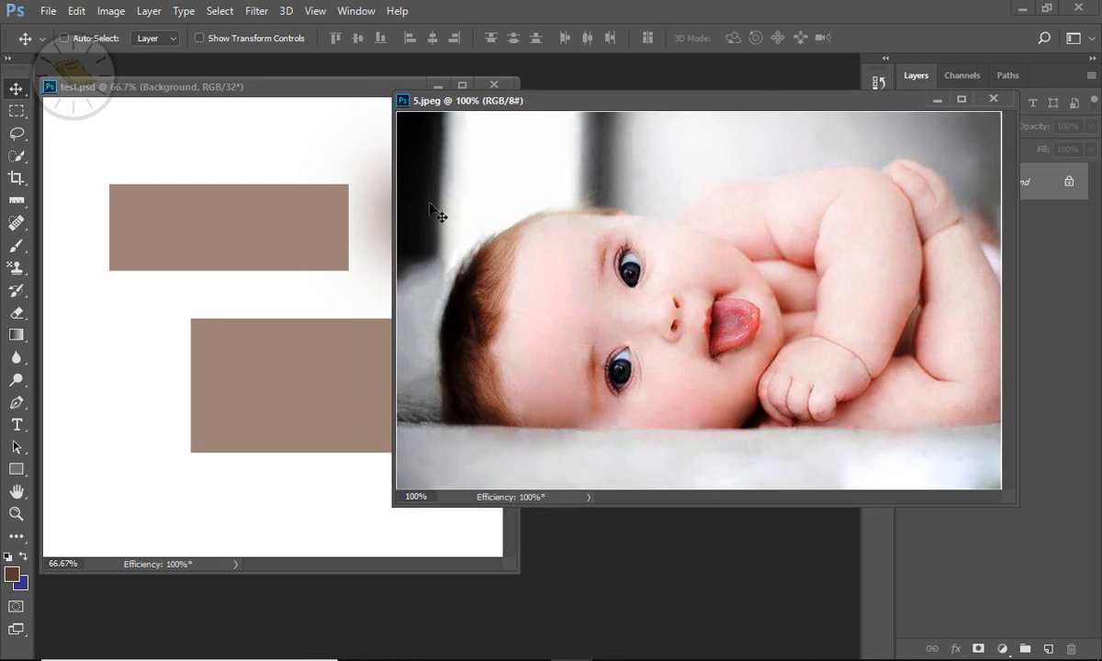
Step: Cycle repeatedly between the two floating document windows, finishing on test.psd
key("ctrl+Tab")
key("ctrl+Tab")
key("ctrl+Tab")
key("ctrl+Tab")
key("ctrl+Tab")
key("ctrl+Tab")
key("ctrl+Tab")
key("ctrl+Tab")
key("ctrl+Tab")
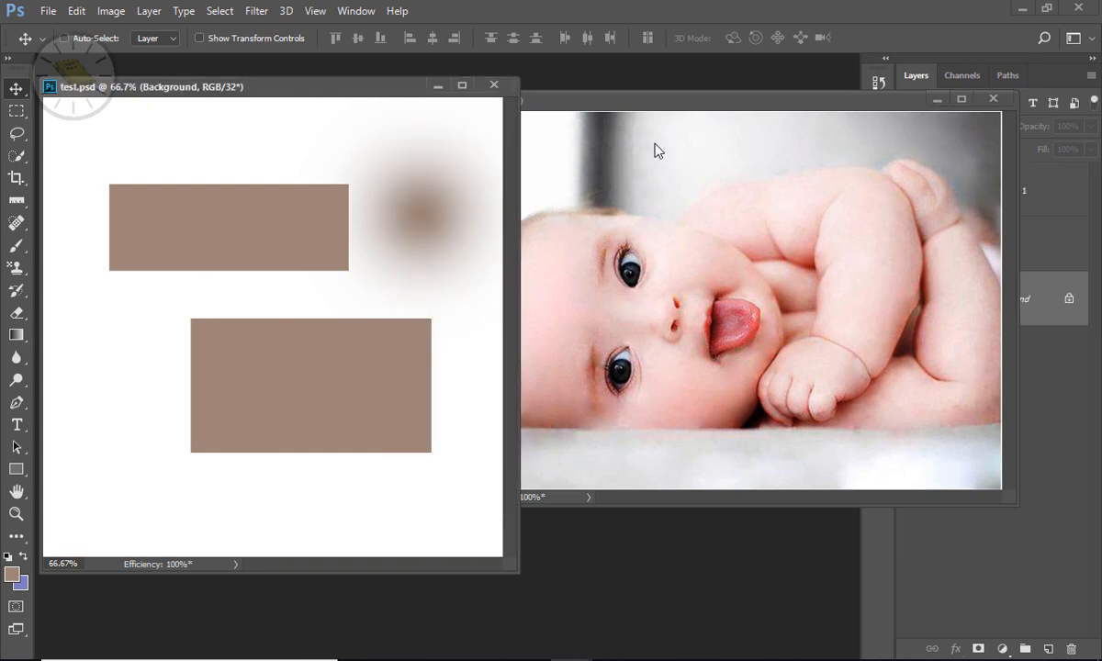
Step: Move the floating test.psd window lower and consolidate all open documents back to tabs
left_click_drag(285, 88, 301, 141)
left_click(350, 11)
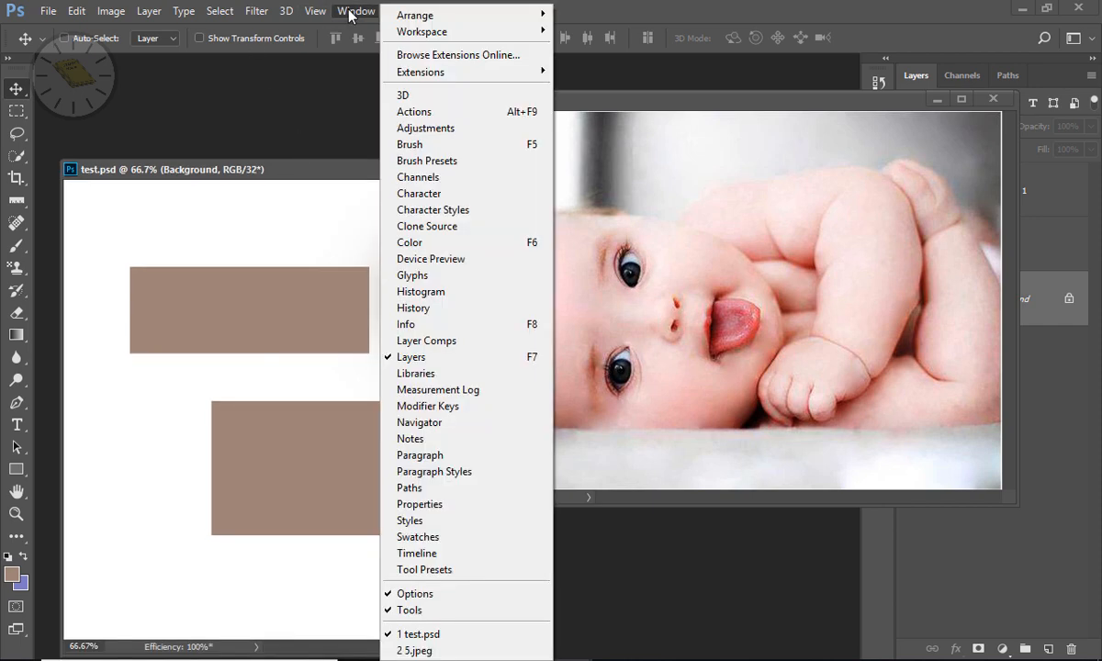
mouse_move(458, 16)
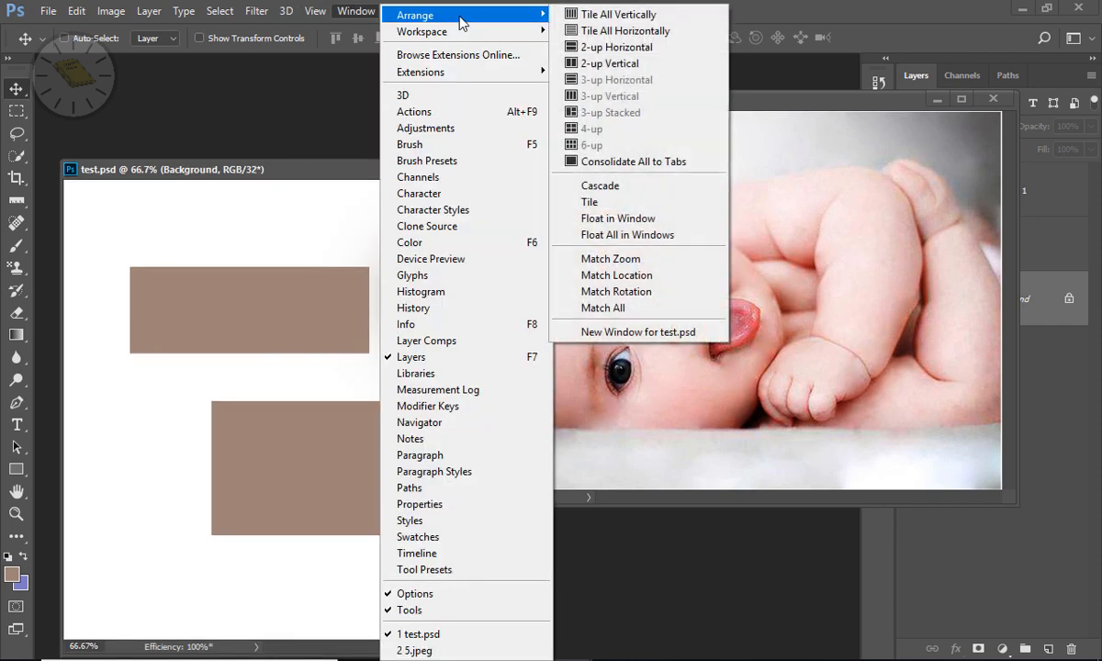
left_click(672, 164)
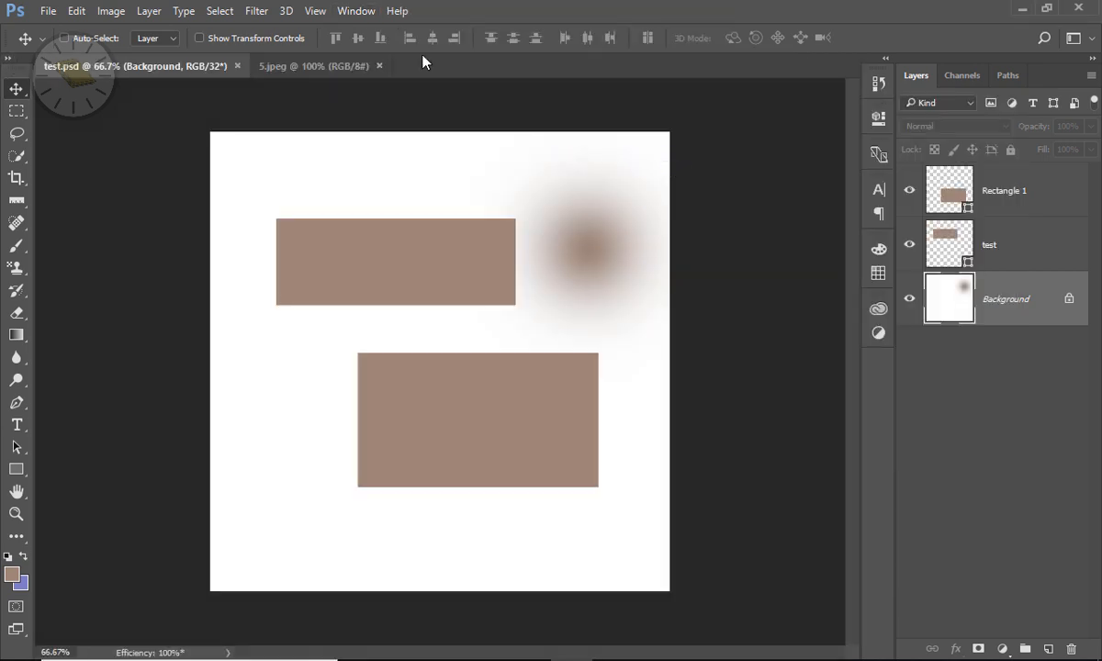
Step: Bring 5.jpeg to the front and magnify the baby's face to 300% with the Zoom tool
left_click(303, 67)
key("ctrl+Tab")
left_click(332, 66)
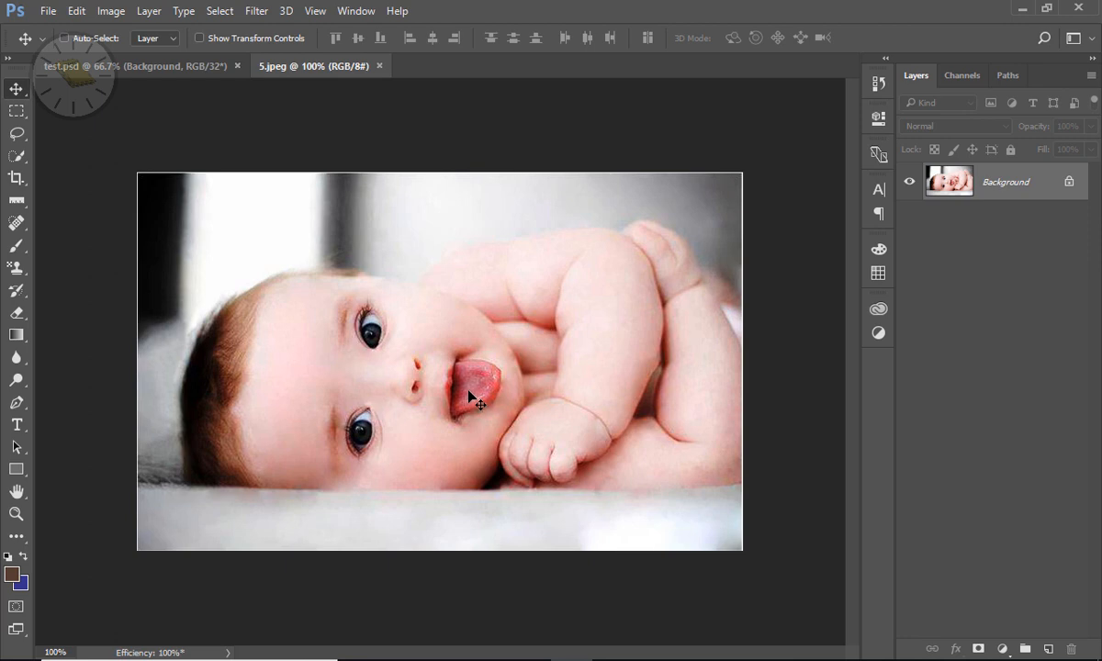
key("z")
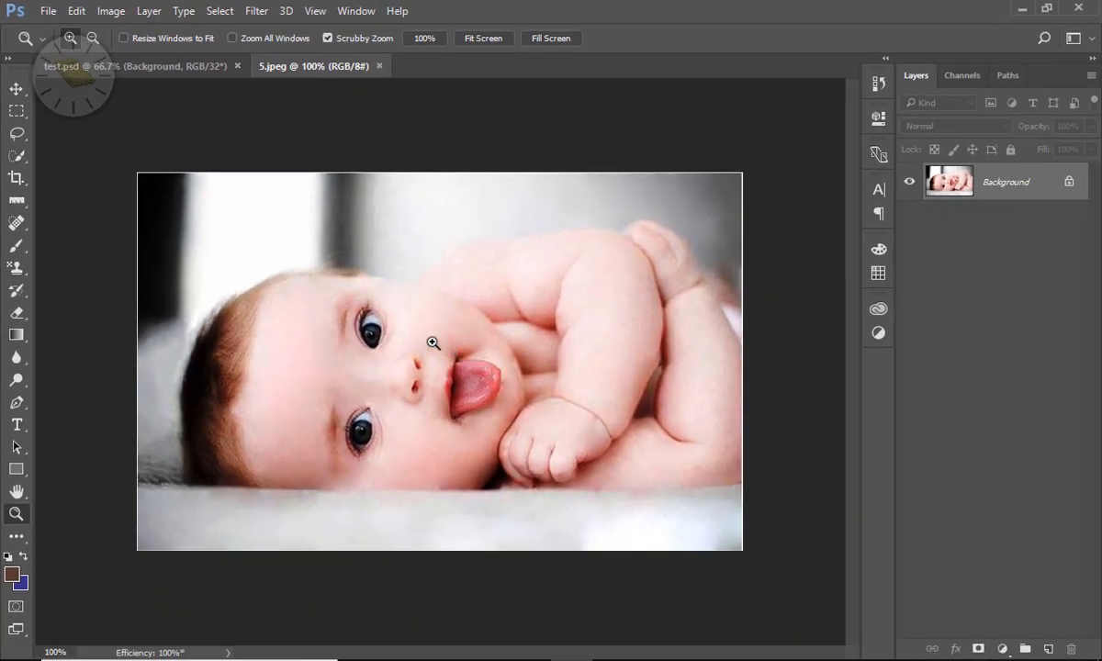
left_click(432, 343)
left_click(433, 342)
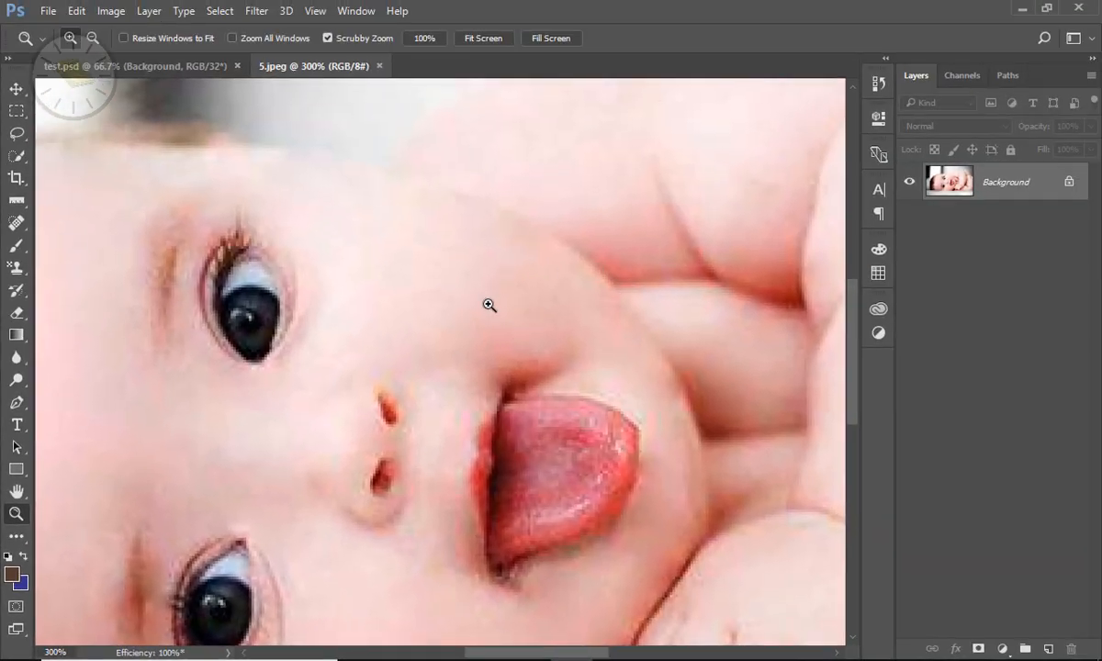
Step: Zoom out twice around the baby's cheek and zoom back in to 600%
key("alt")
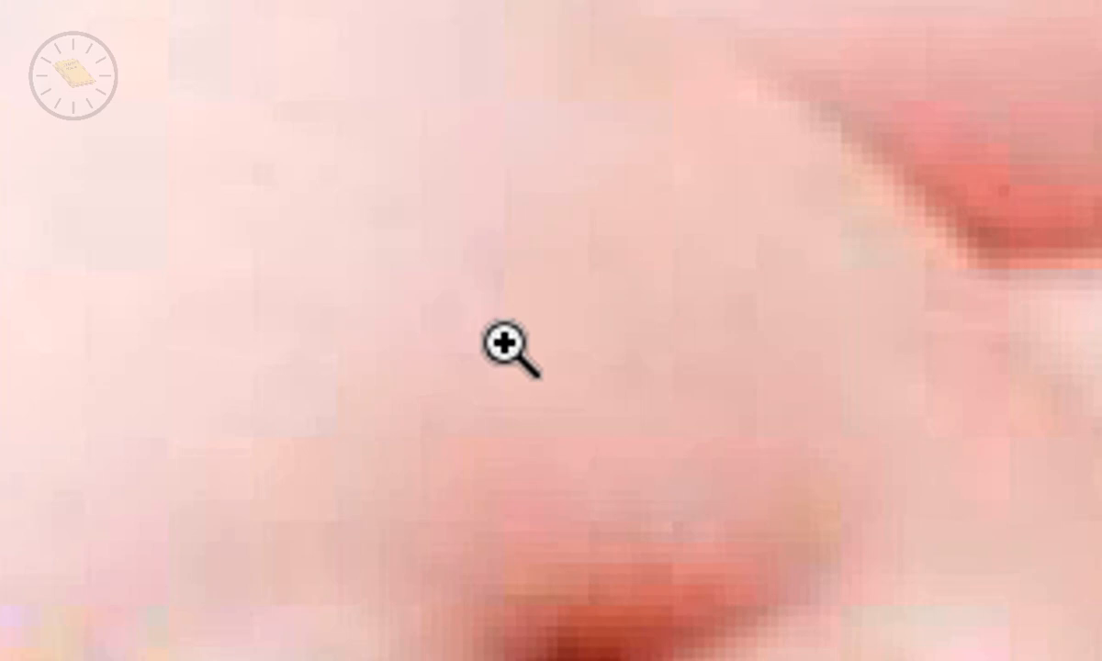
key("alt")
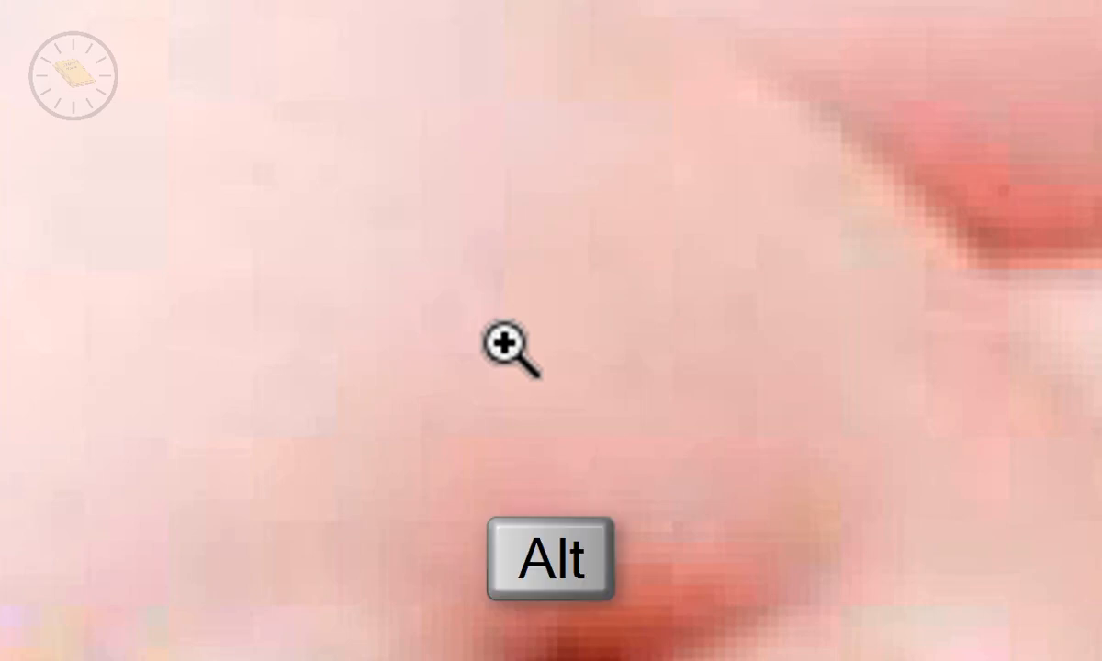
left_click(505, 346, "alt")
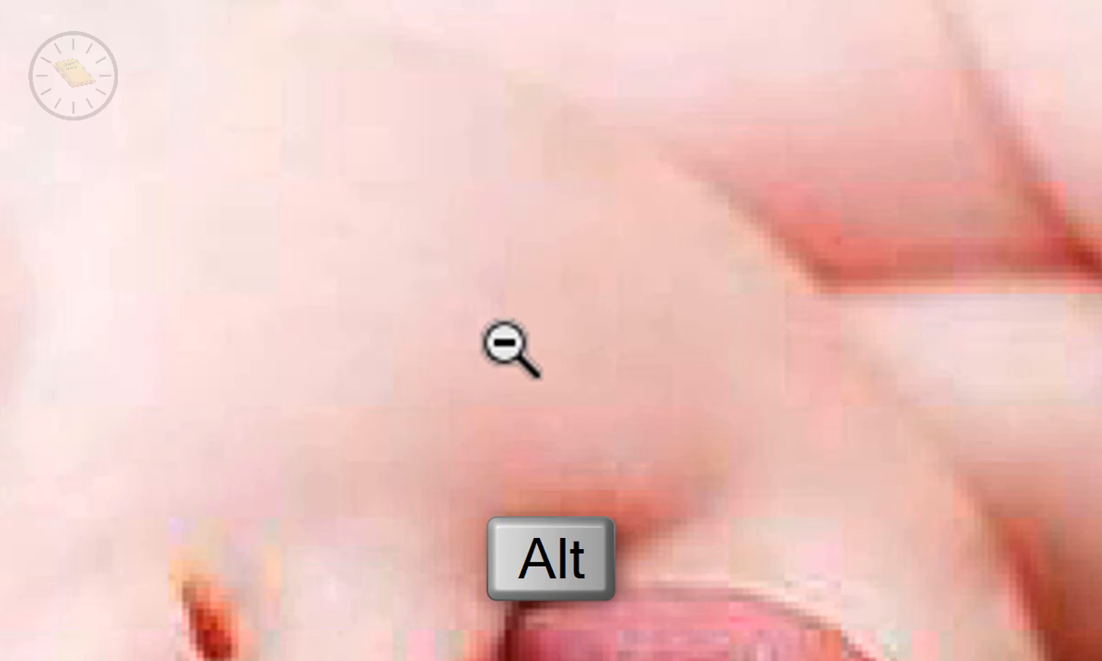
left_click(505, 346, "alt")
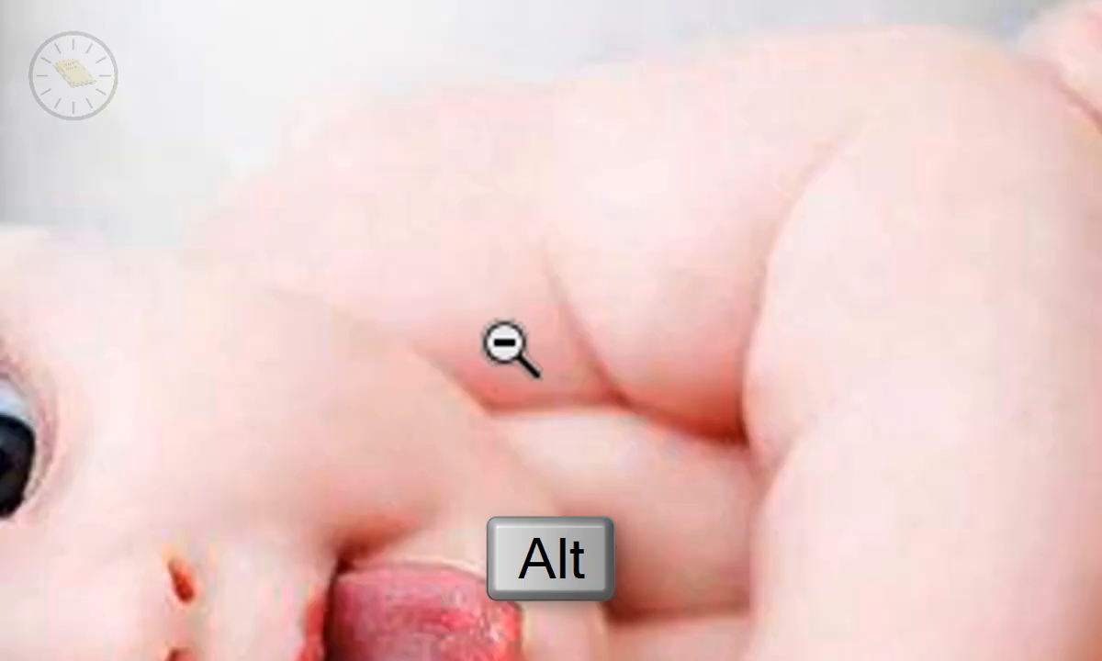
left_click(505, 342)
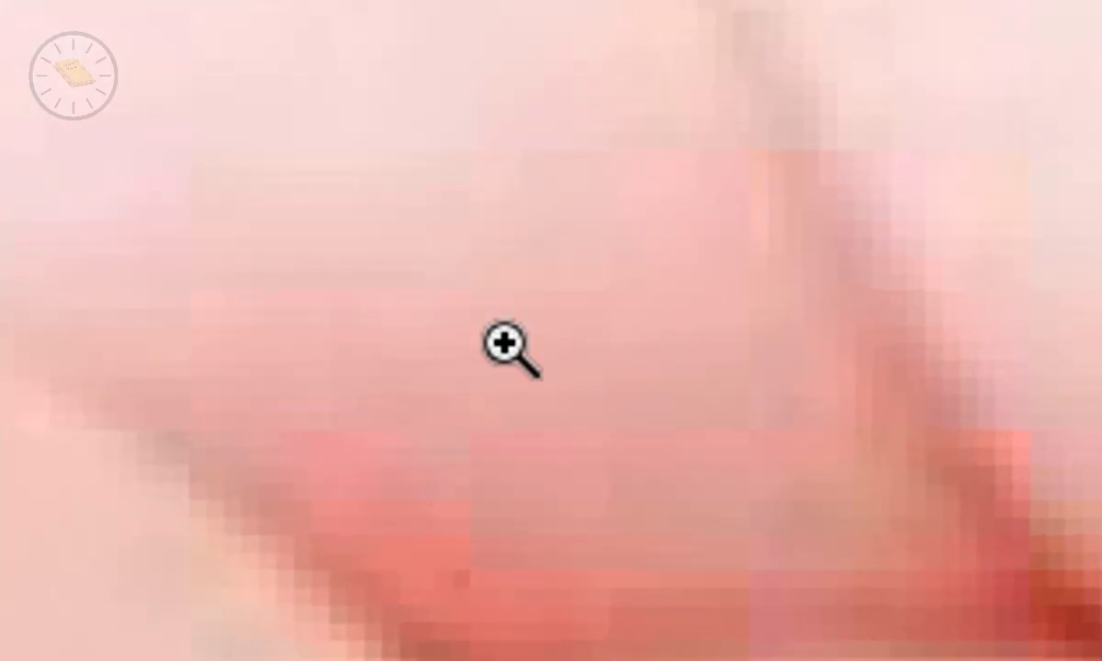
left_click(505, 346)
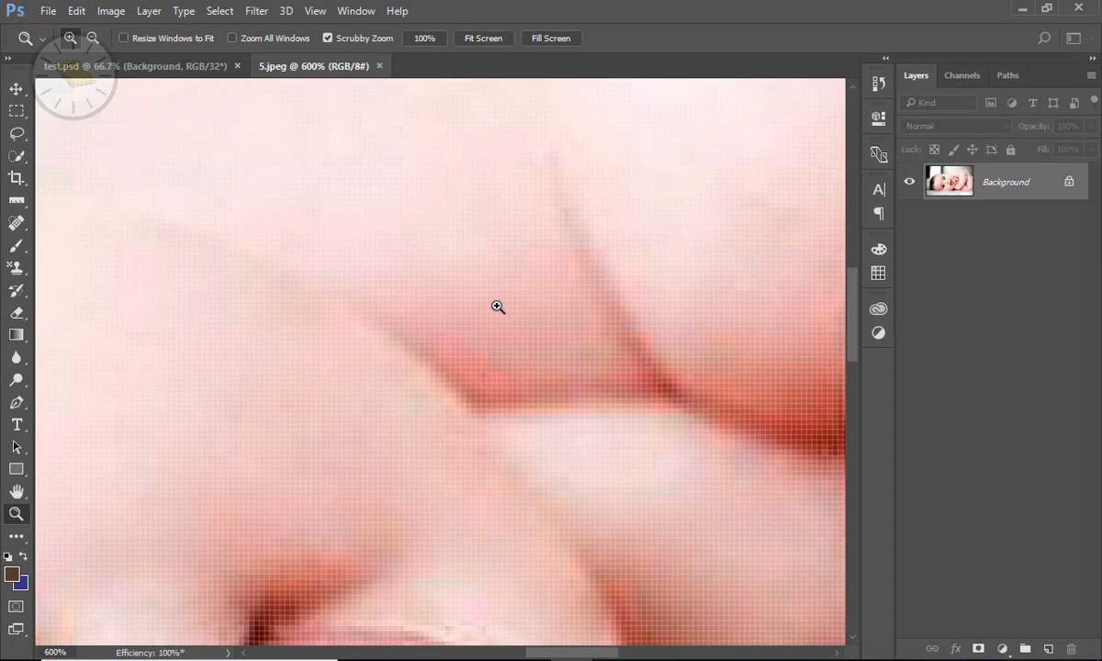
Step: Display 5.jpeg at 100% actual size and fit the whole image on screen
key("ctrl+KP_1")
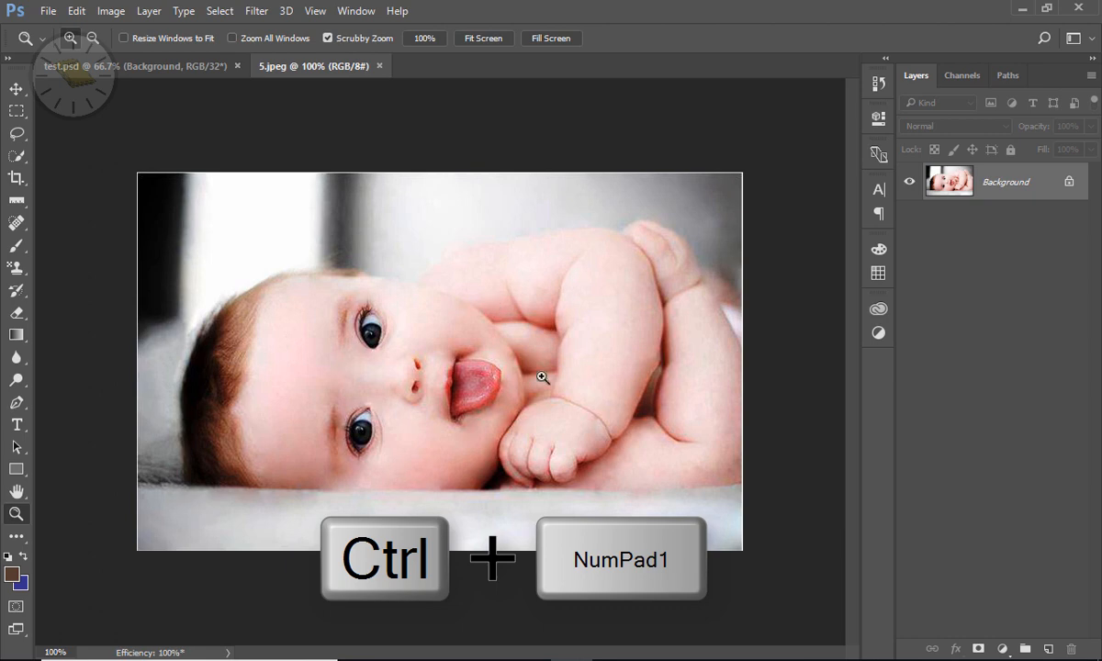
key("ctrl+KP_0")
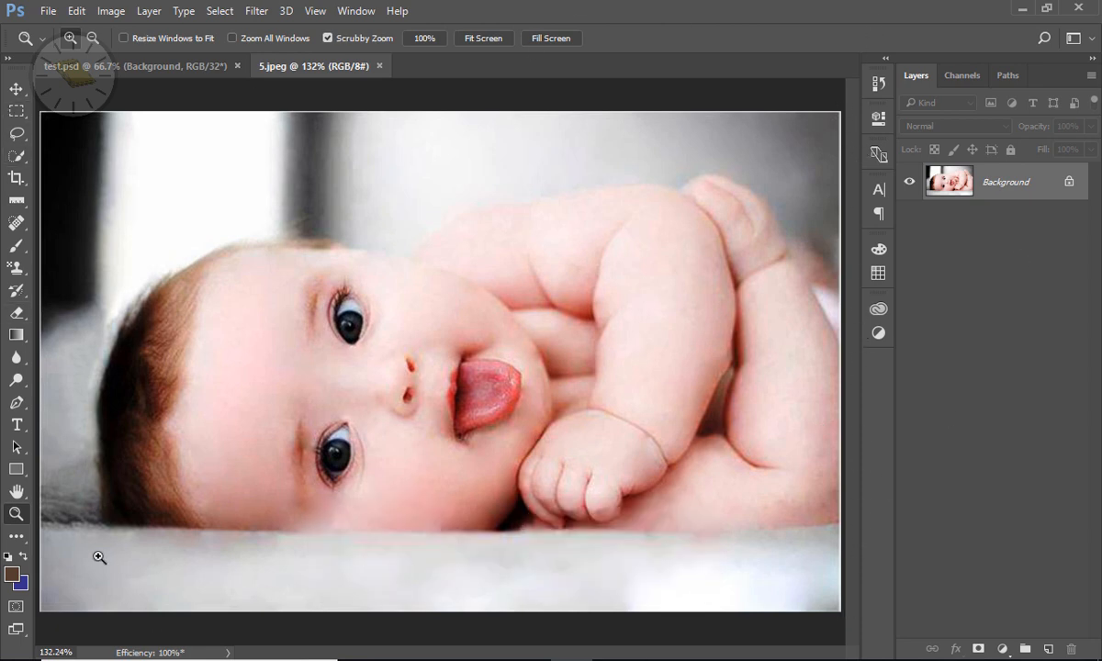
Step: Activate the Move tool, switch to test.psd and display it at 100%
key("v")
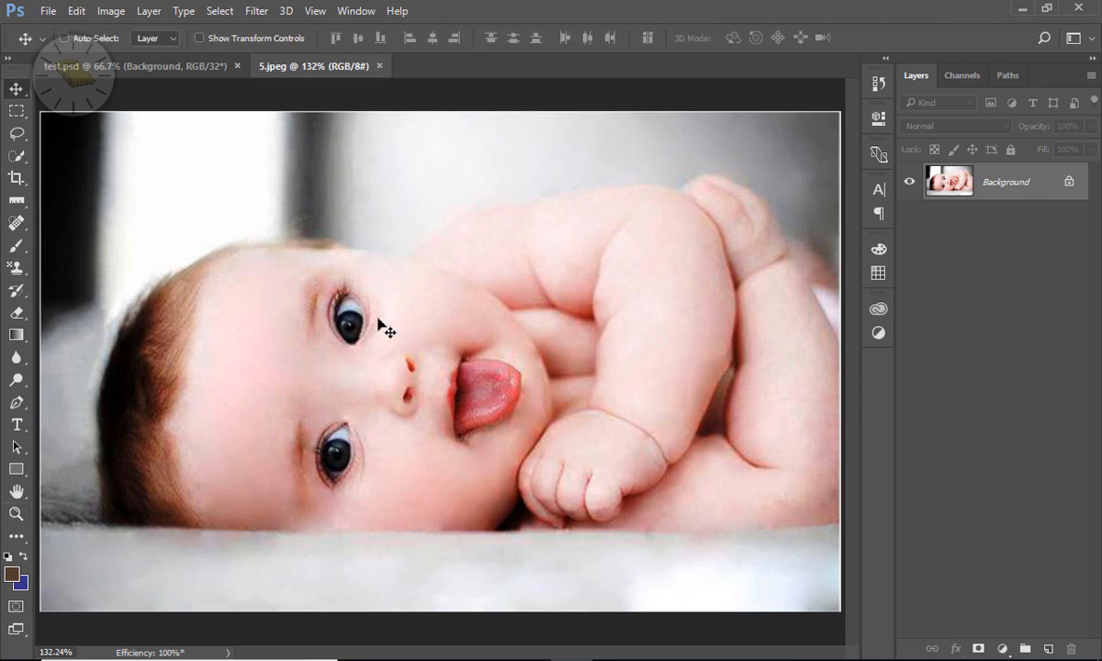
key("ctrl+Tab")
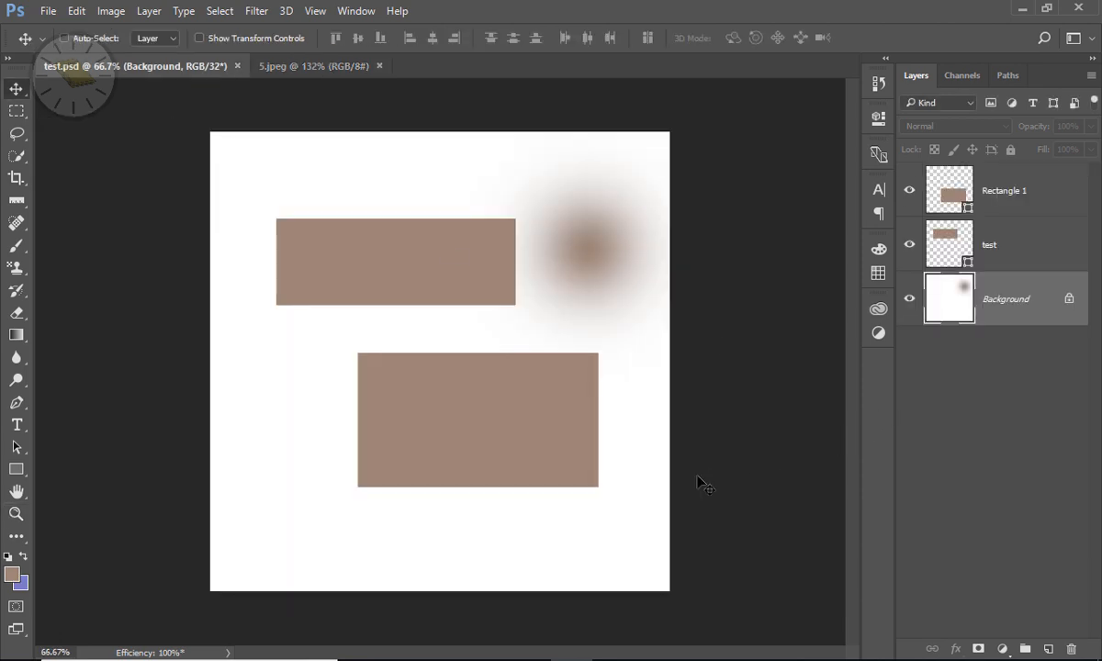
key("ctrl+1")
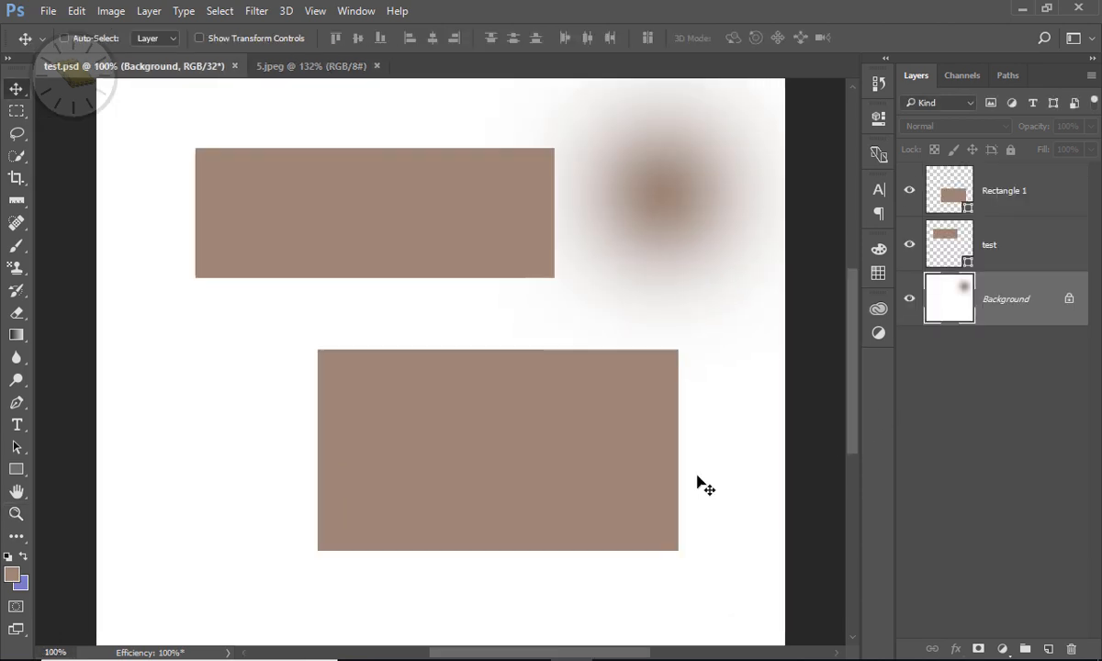
Step: Fit the whole test.psd canvas on screen, switch to 5.jpeg and return to test.psd
key("ctrl+0")
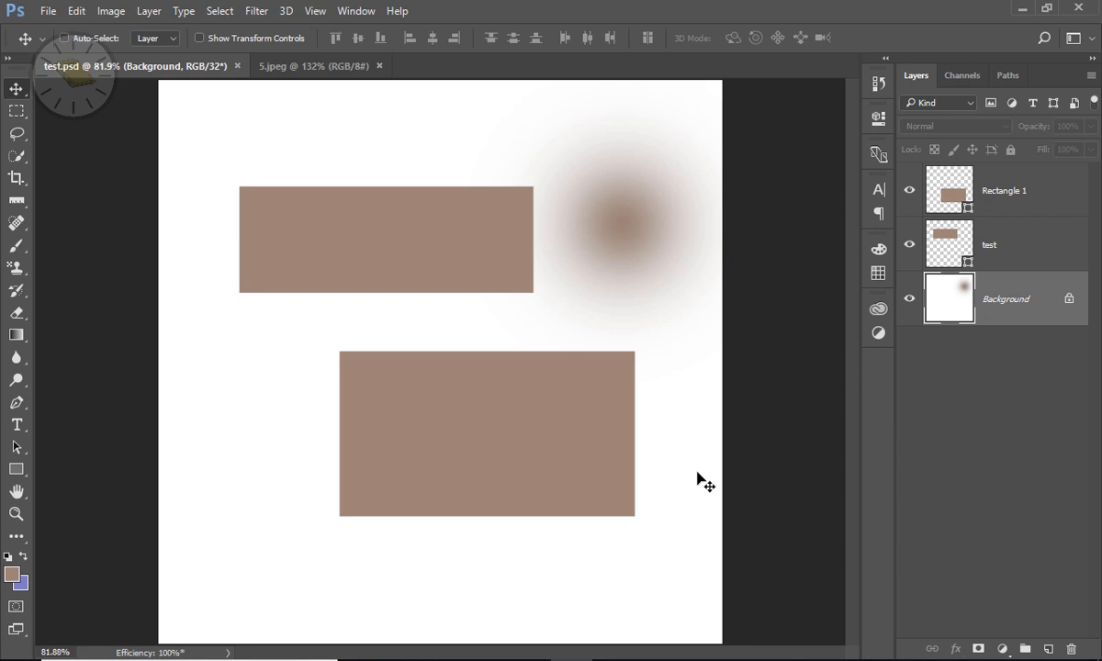
left_click(315, 68)
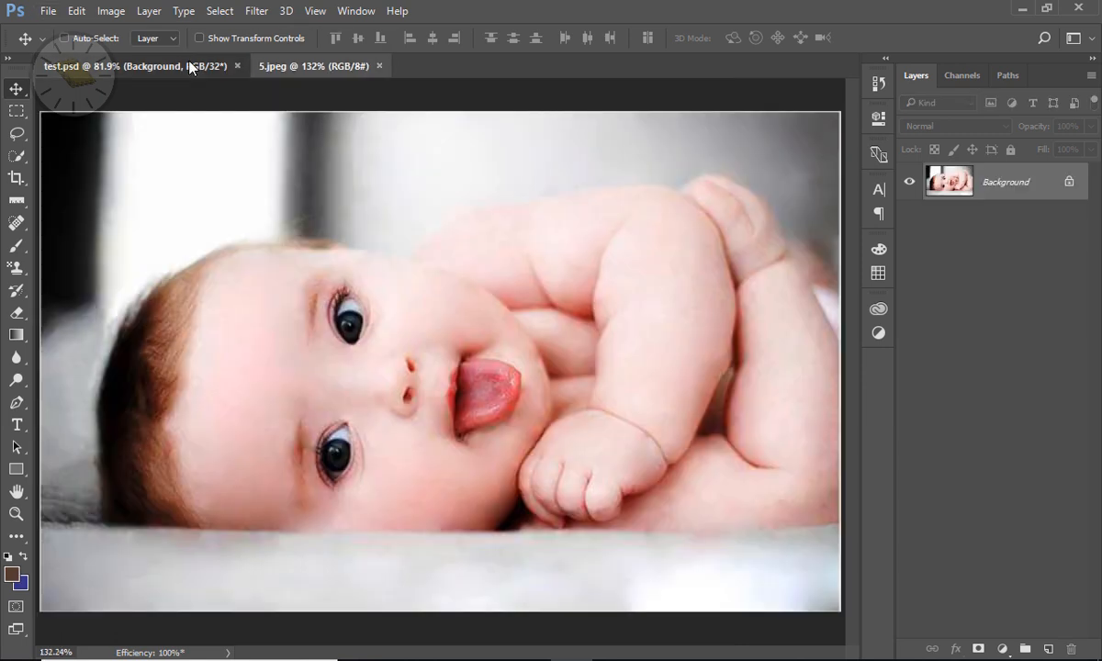
left_click(137, 66)
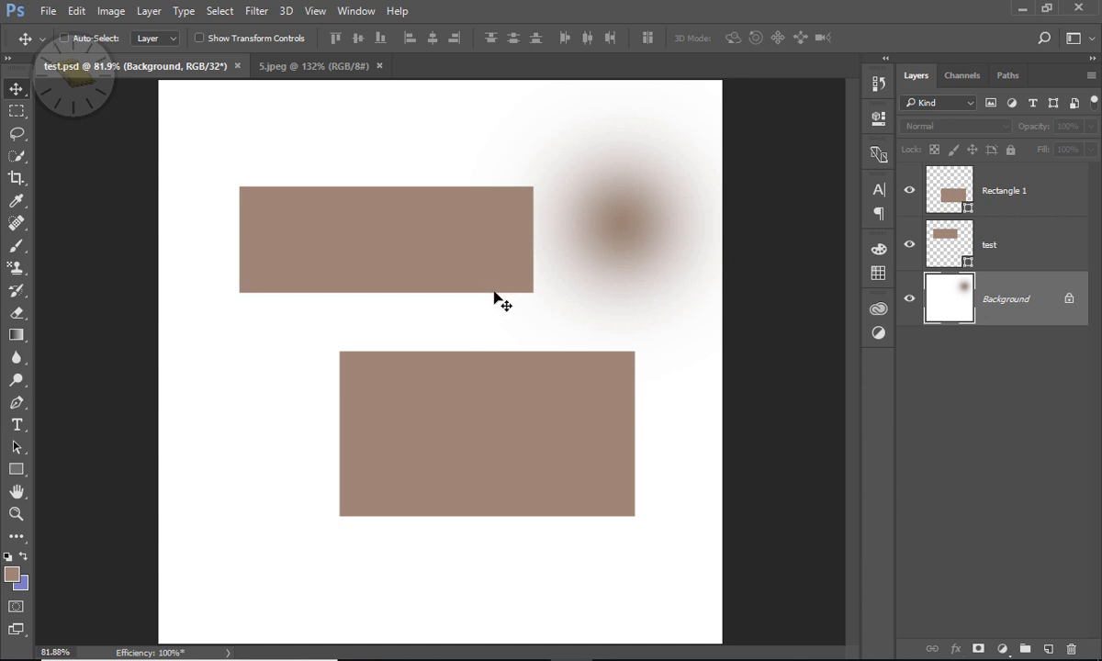
Step: Show test.psd in full screen mode without any interface and magnify the upper edge of the lower rectangle
key("f")
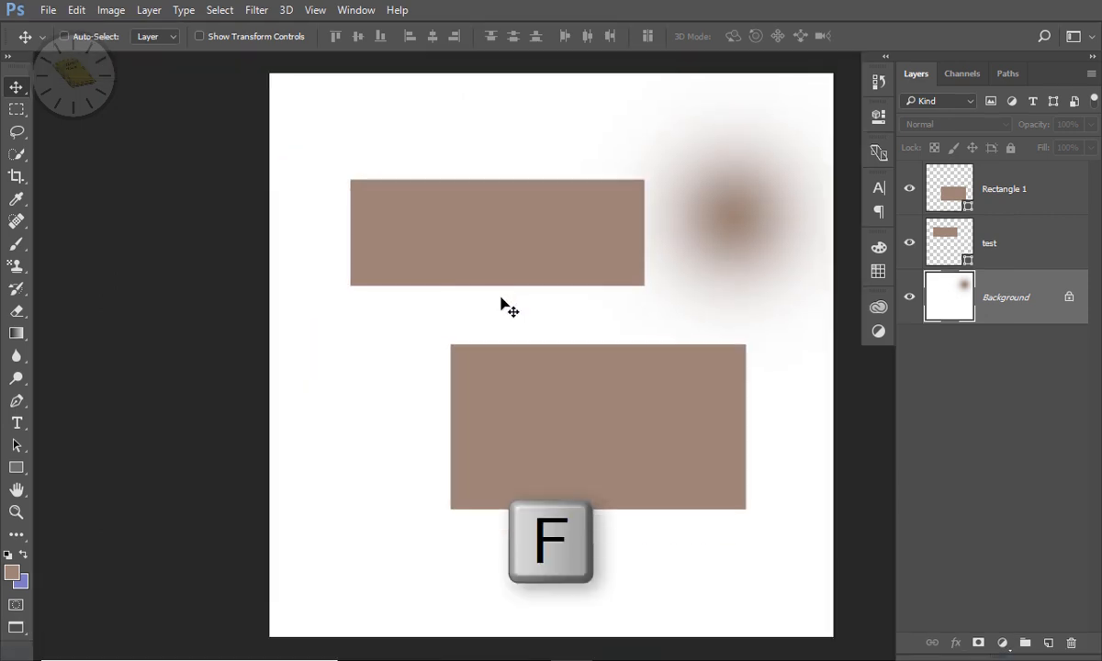
key("f")
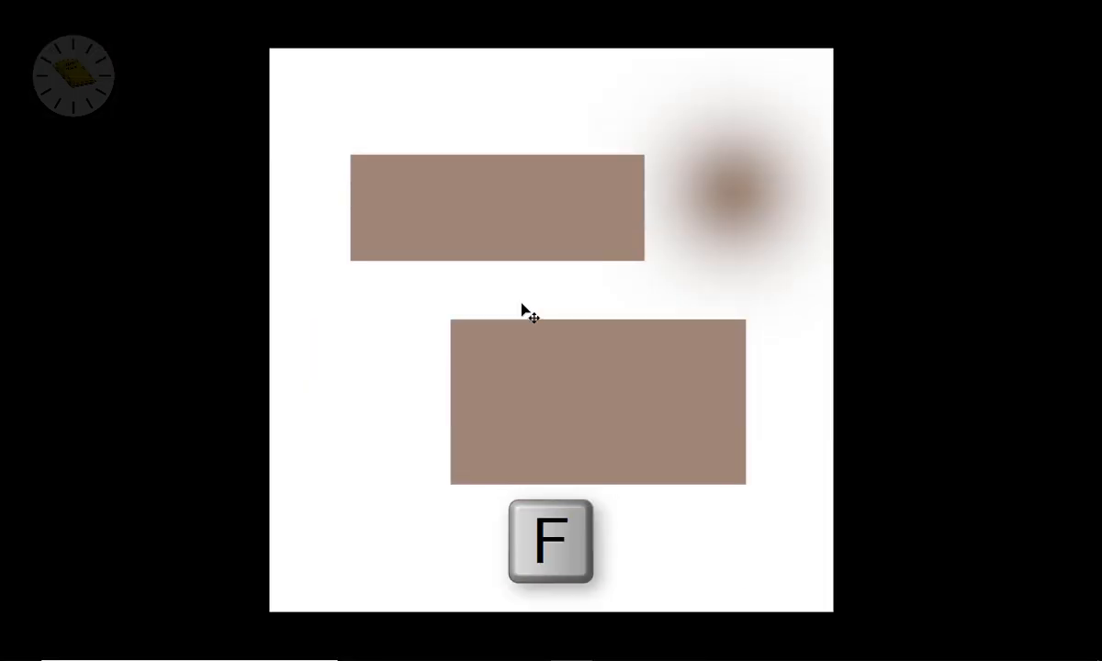
scroll(475, 319, "up", 3)
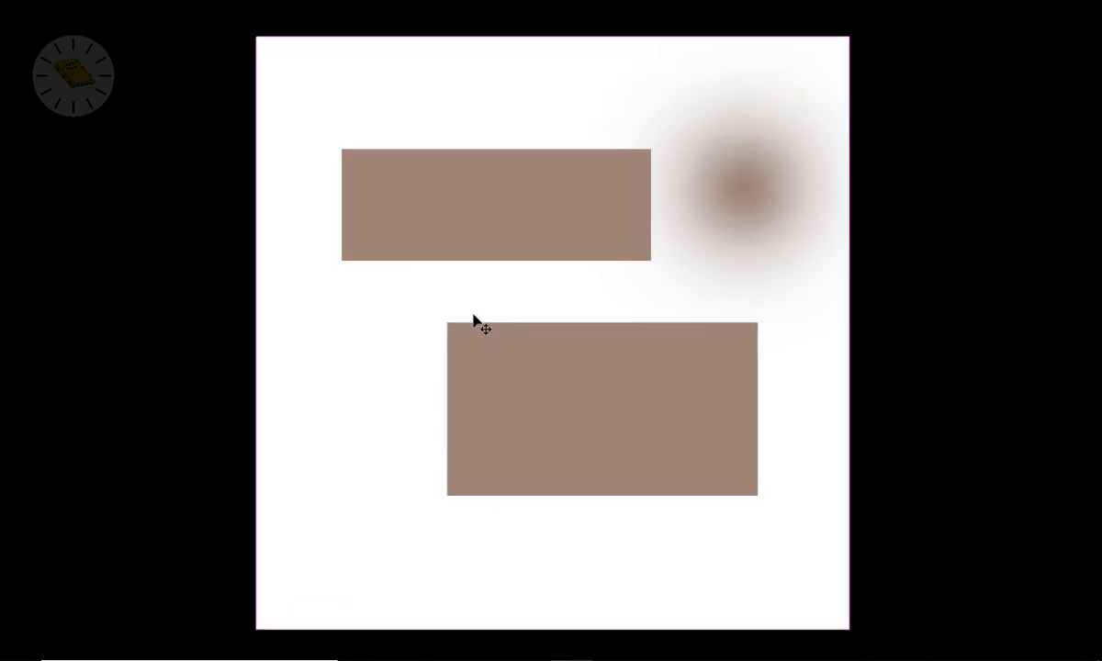
scroll(475, 319, "up", 5)
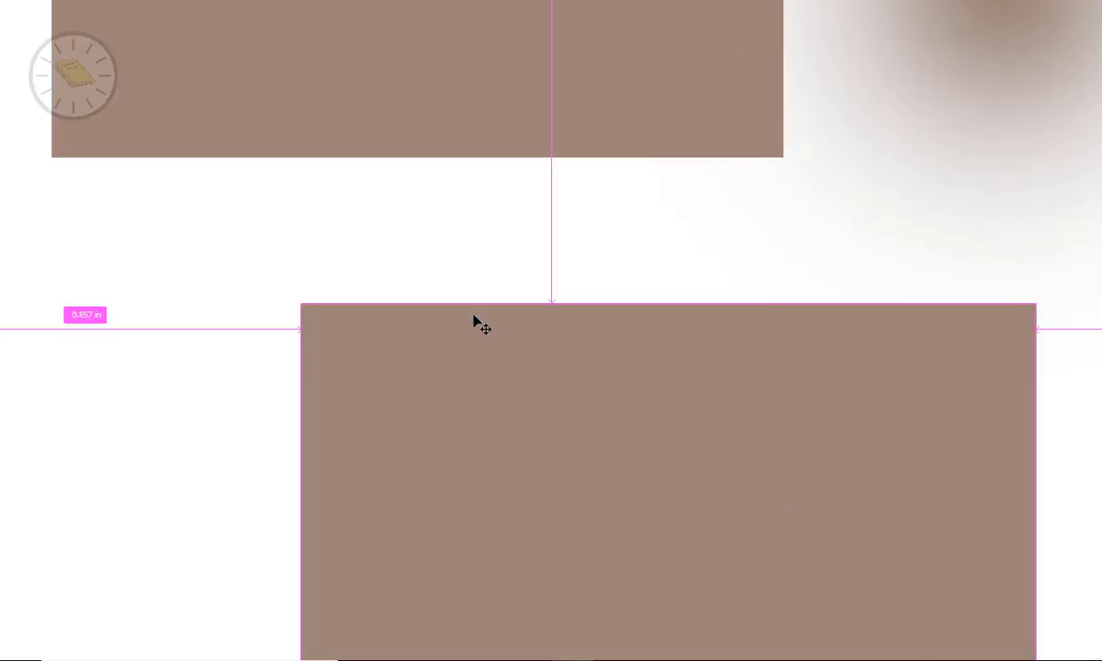
scroll(609, 176, "up", 3)
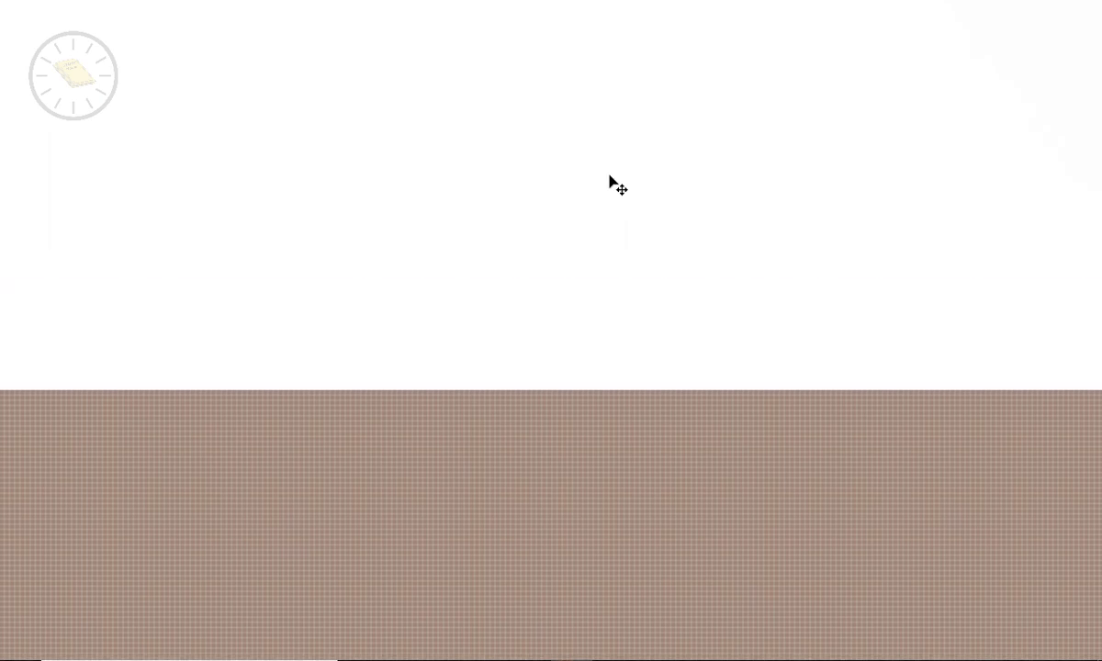
Step: View test.psd at 100% and fitted to the full screen, and restore the standard screen mode
key("ctrl+KP_1")
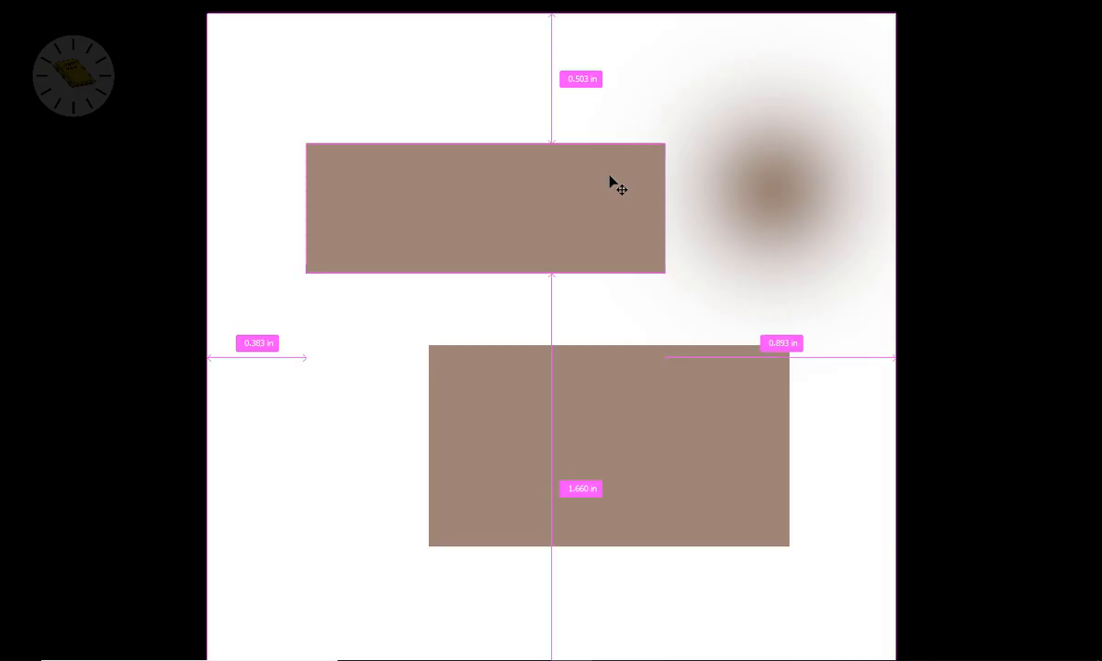
key("ctrl+KP_0")
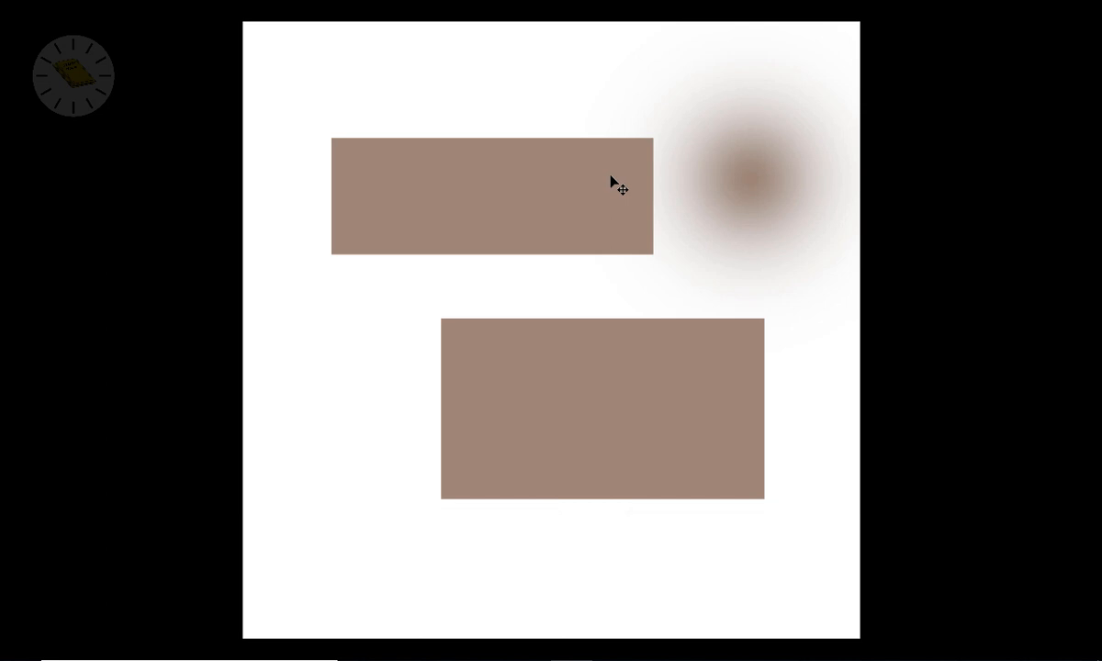
key("f")
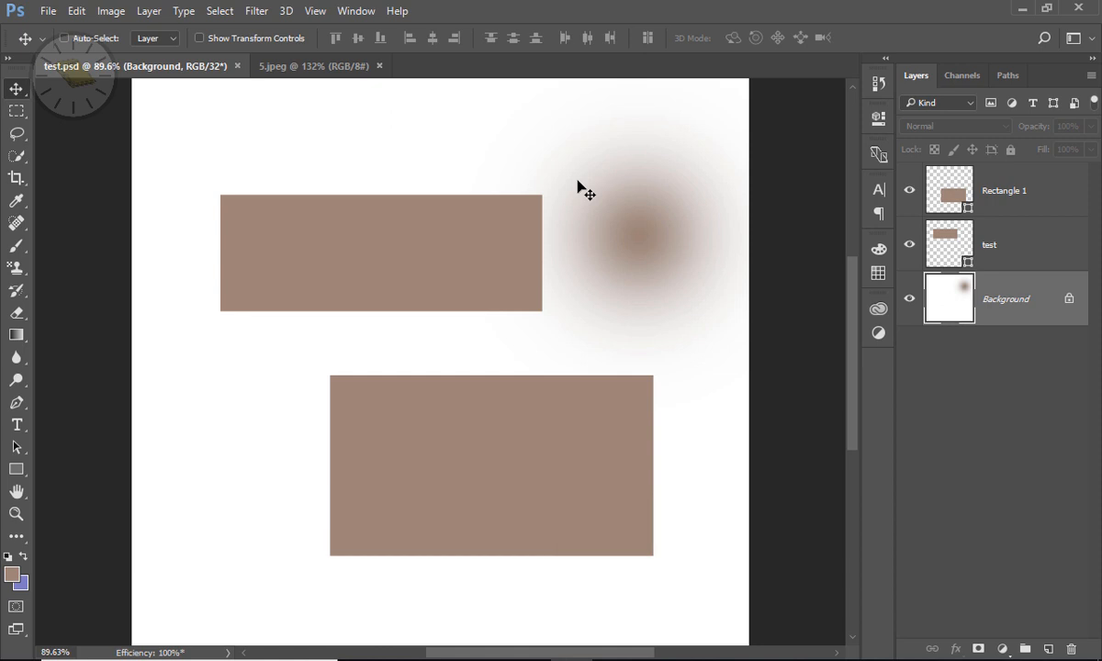
Step: Switch to 5.jpeg and back to test.psd, and minimize the program window to reveal the desktop
left_click(335, 70)
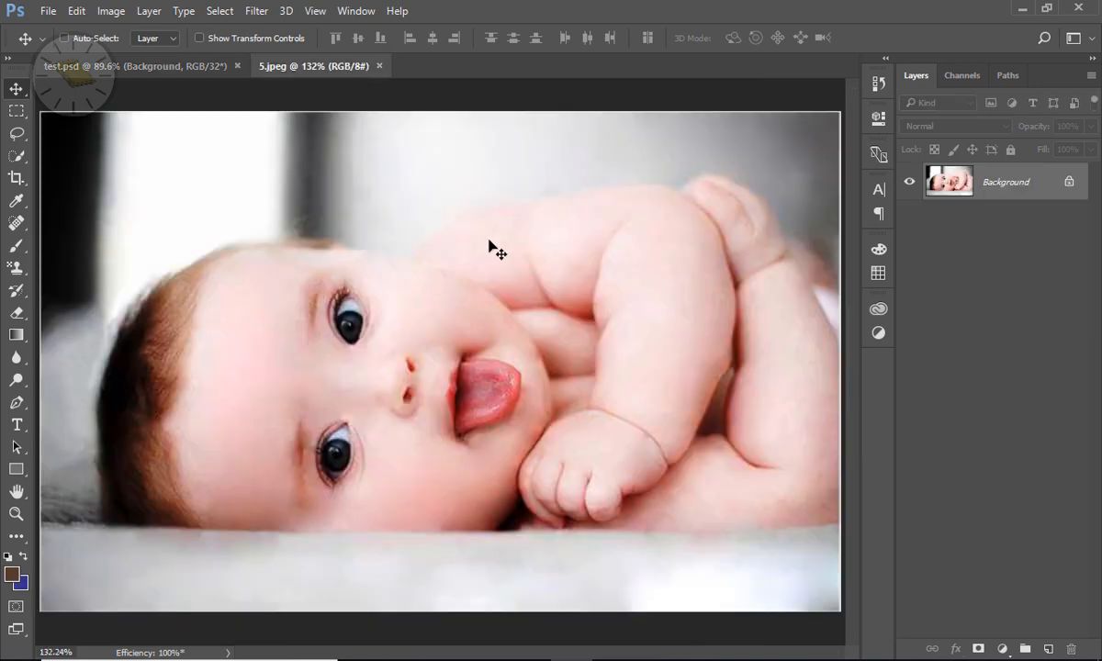
left_click(151, 66)
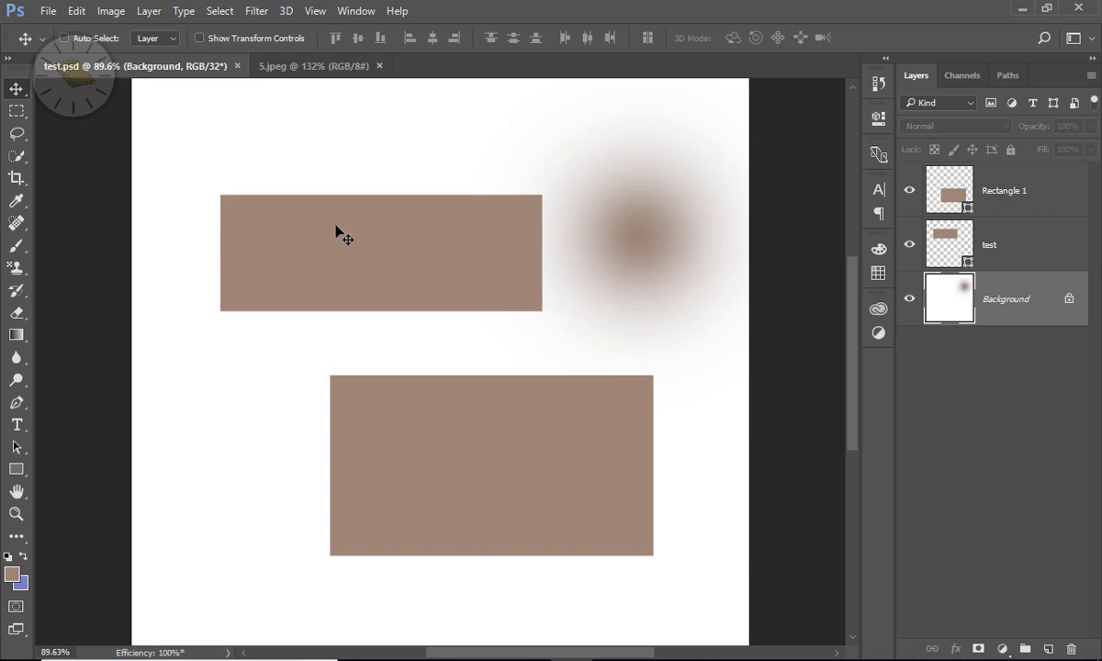
left_click(1022, 8)
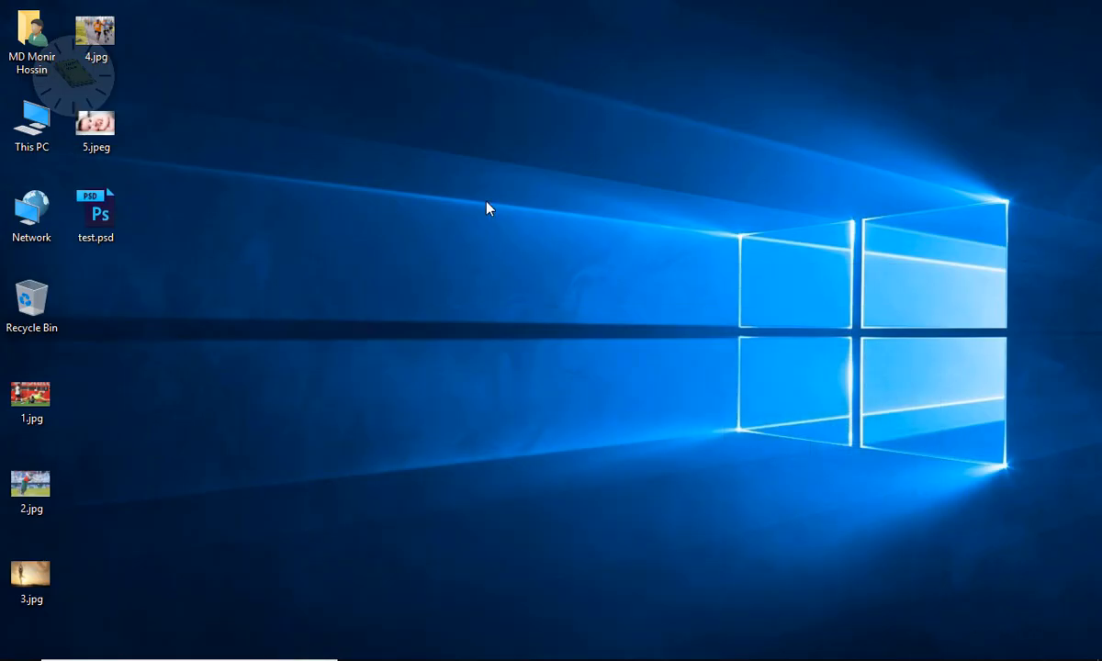